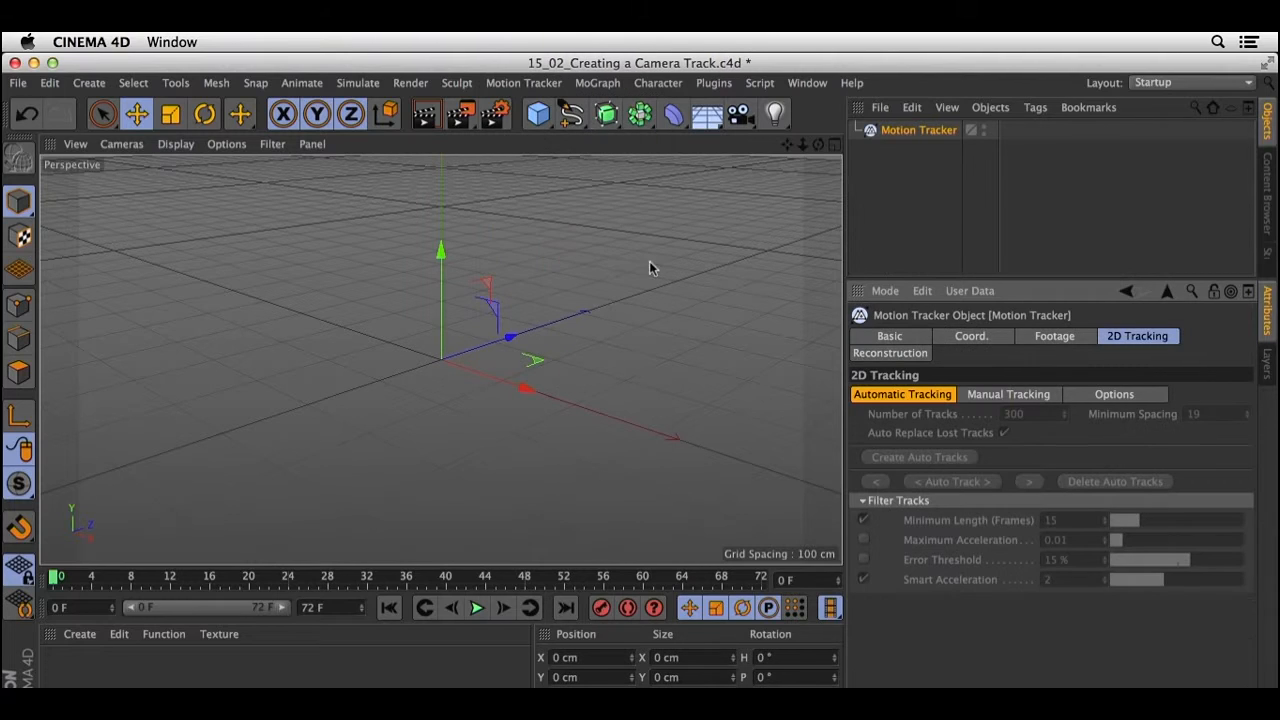
Load TrackstoTrack.mov from the 05_Tracking_Footage folder as the Motion Tracker's footage and create a background object from it.
left_click(908, 129)
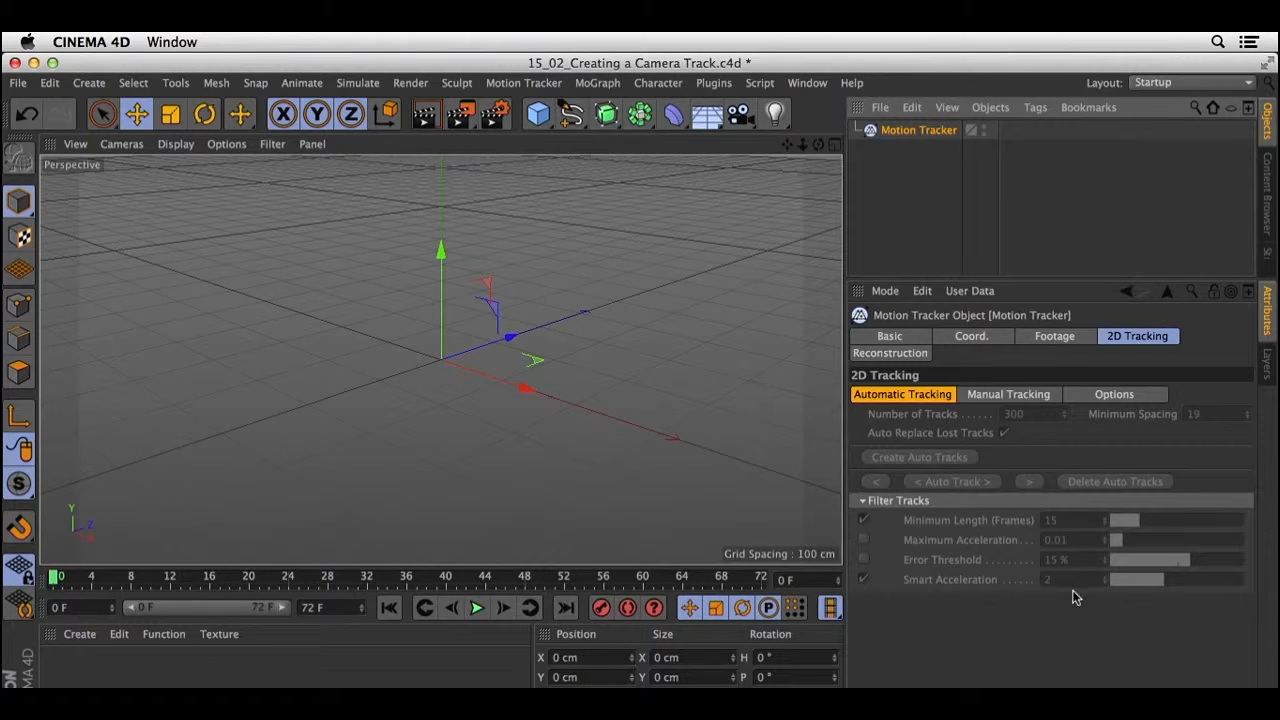
left_click(1066, 337)
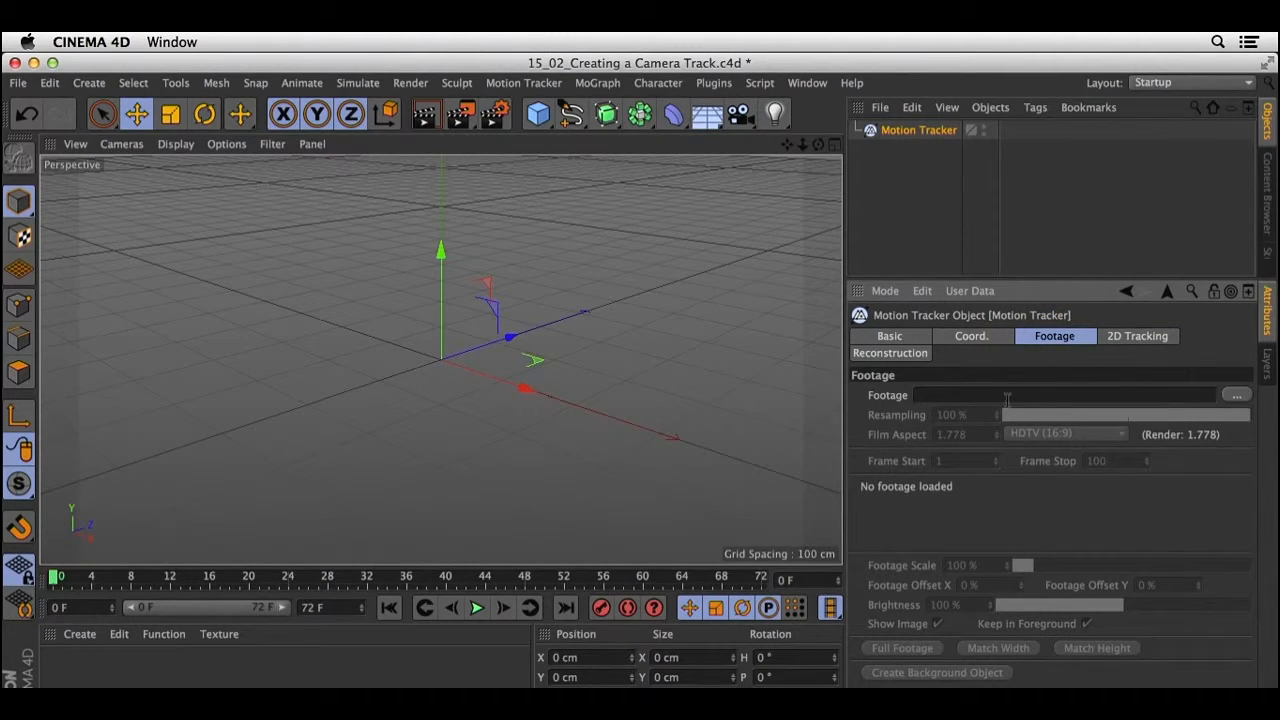
left_click(1237, 396)
left_click(578, 164)
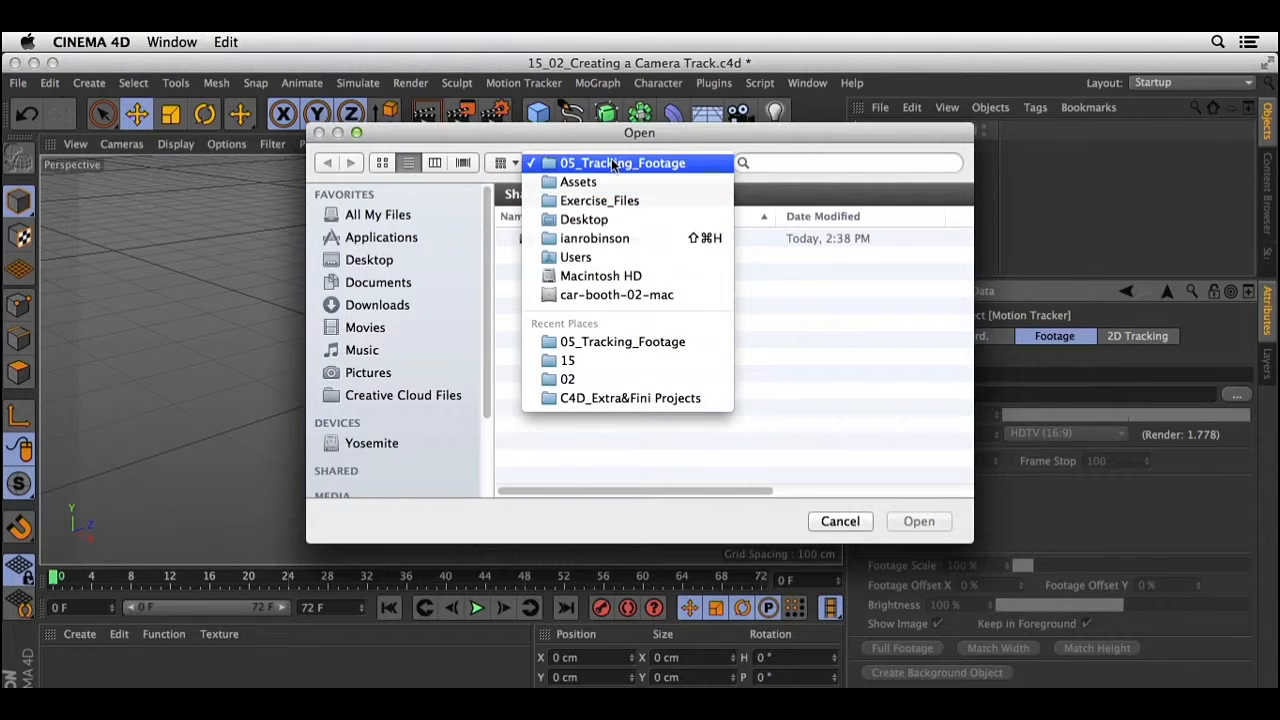
left_click(703, 163)
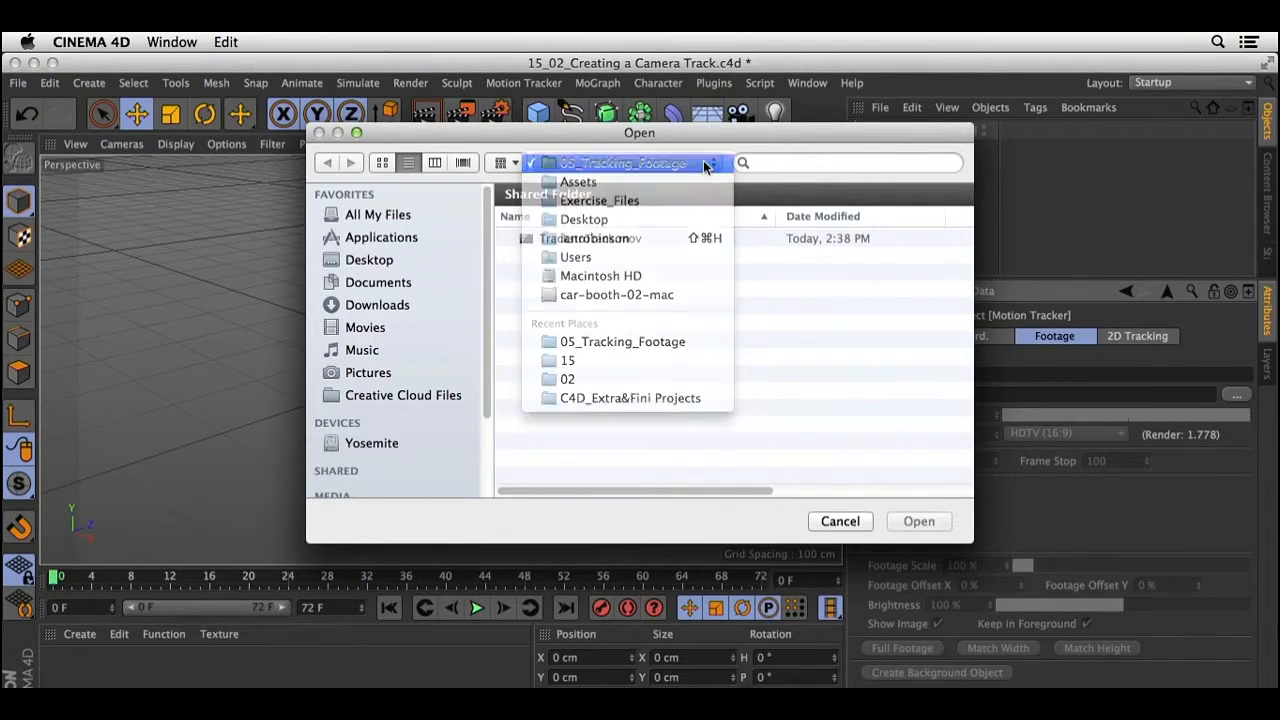
left_click(653, 244)
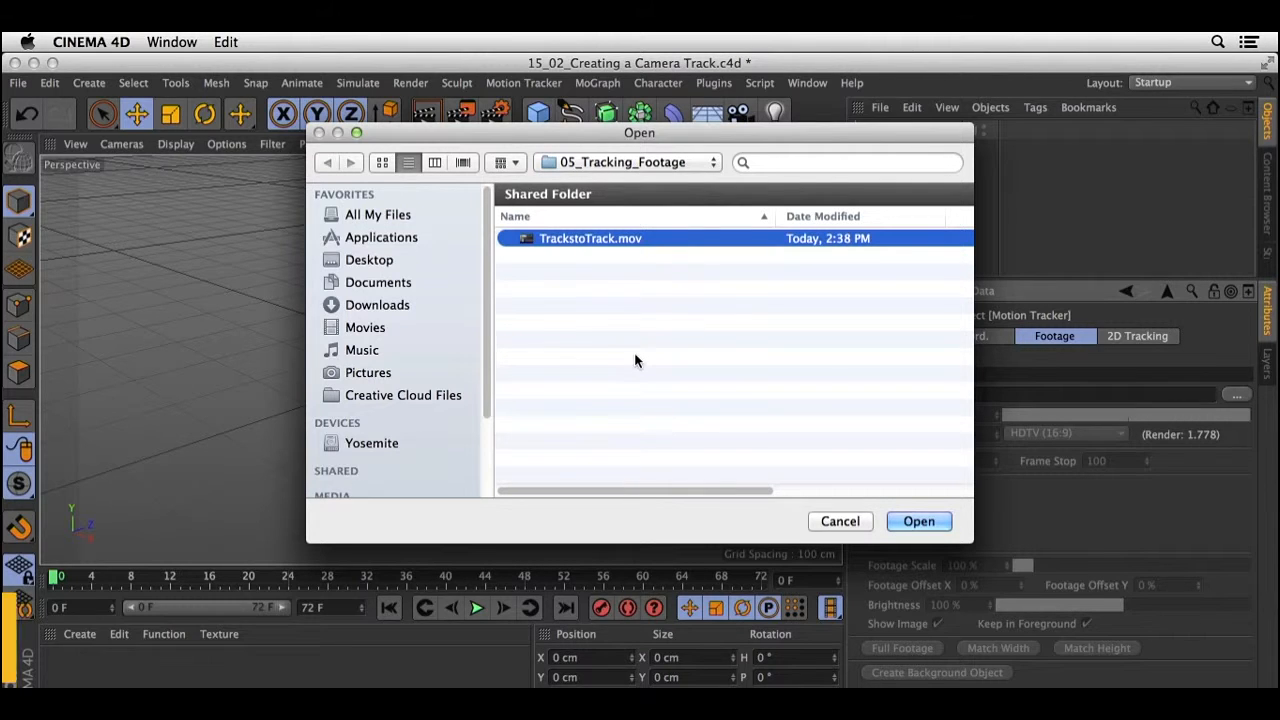
left_click(941, 515)
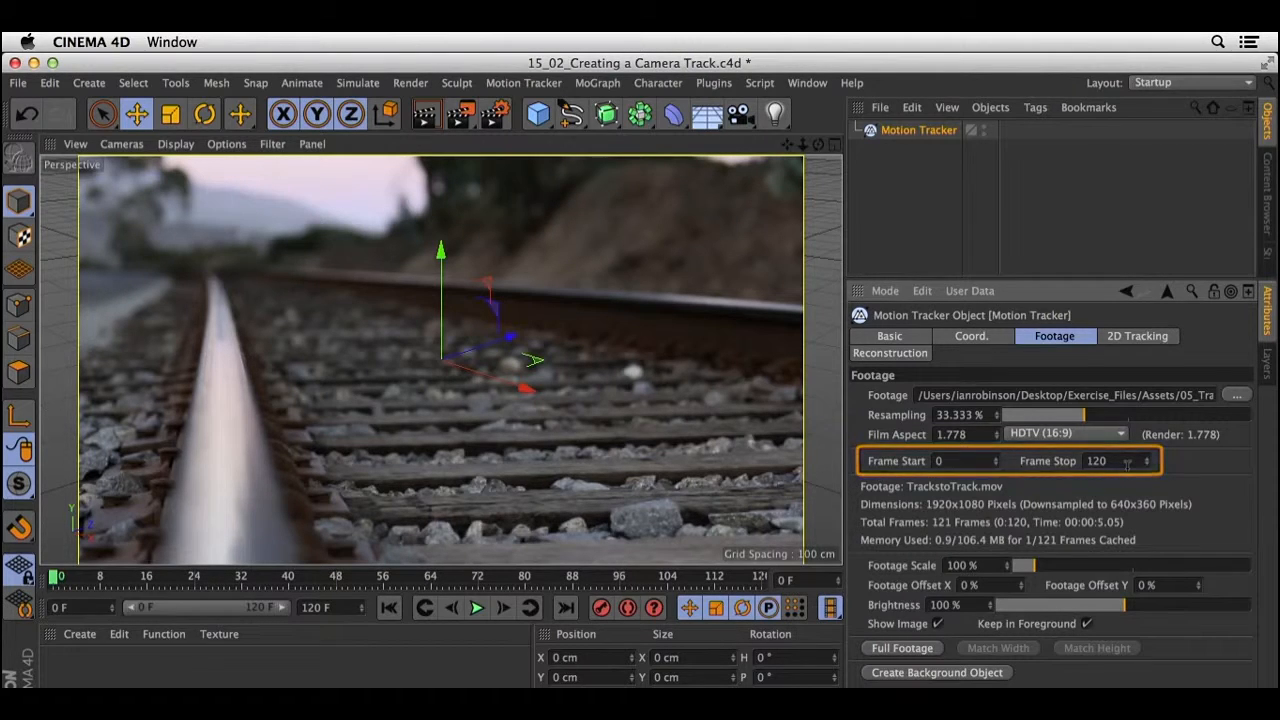
left_click(935, 673)
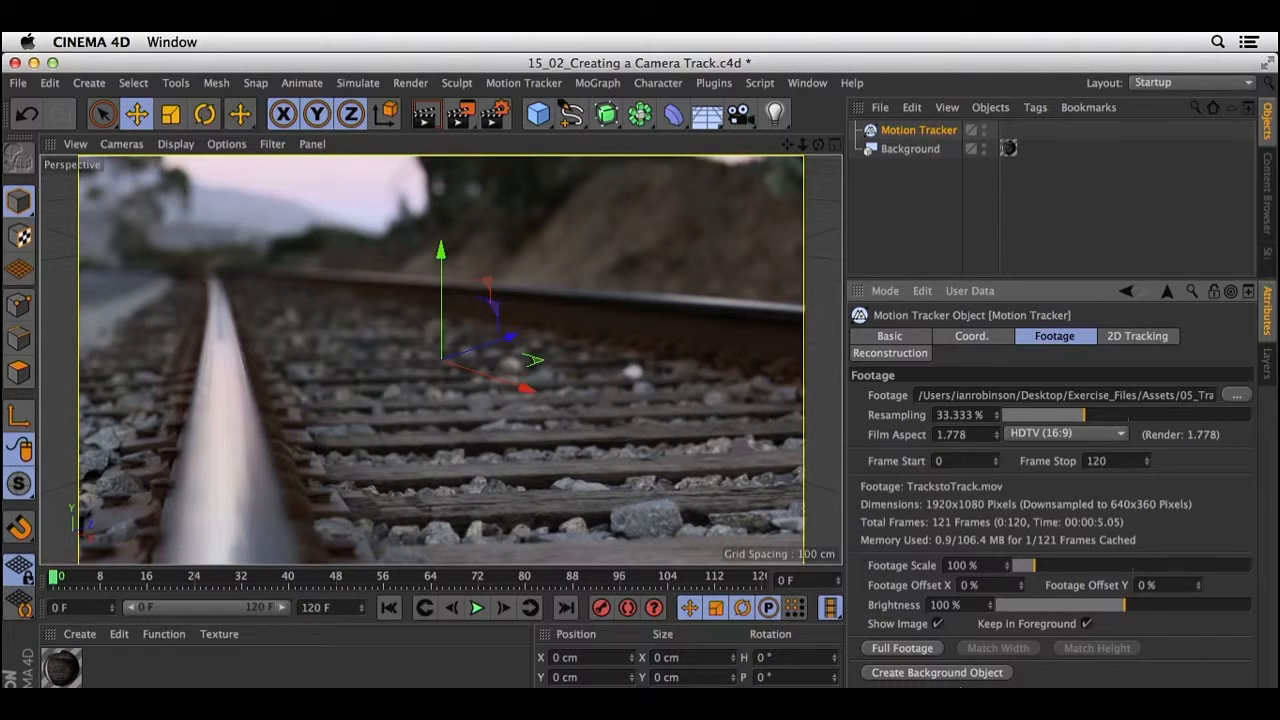
Create automatic 2D tracks on the footage and track them forward through the clip.
left_click(1130, 340)
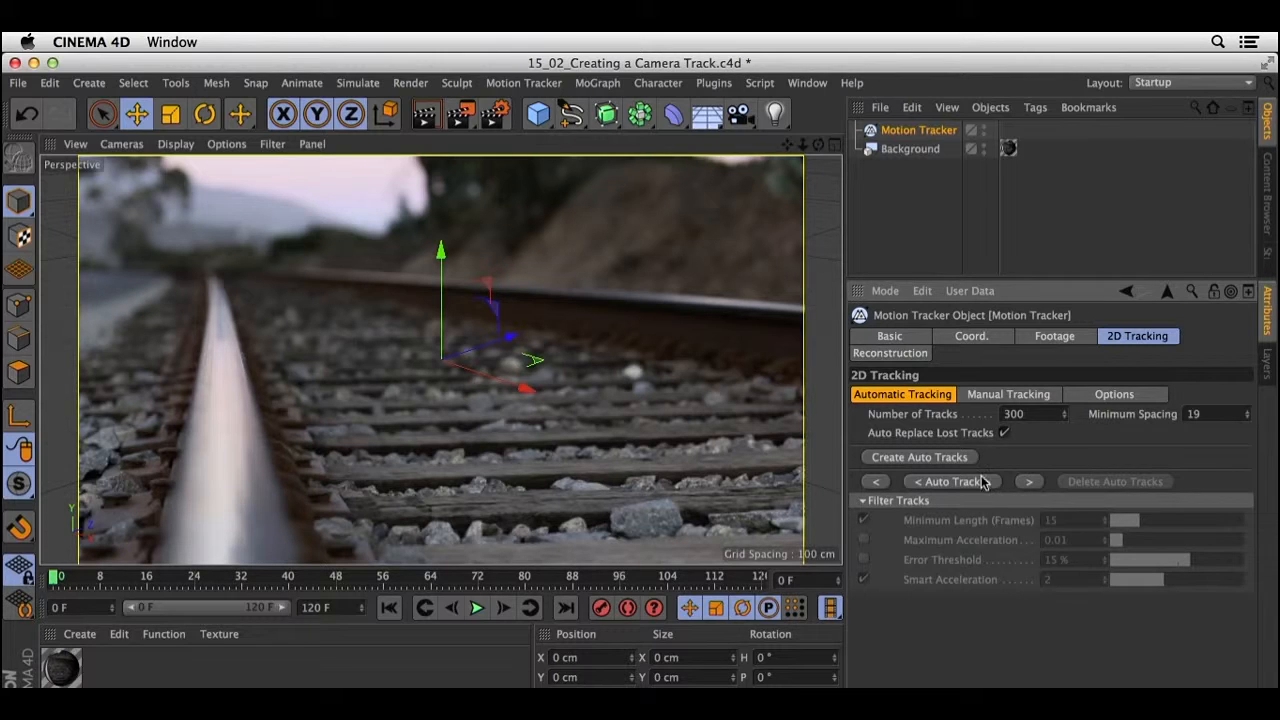
left_click(953, 460)
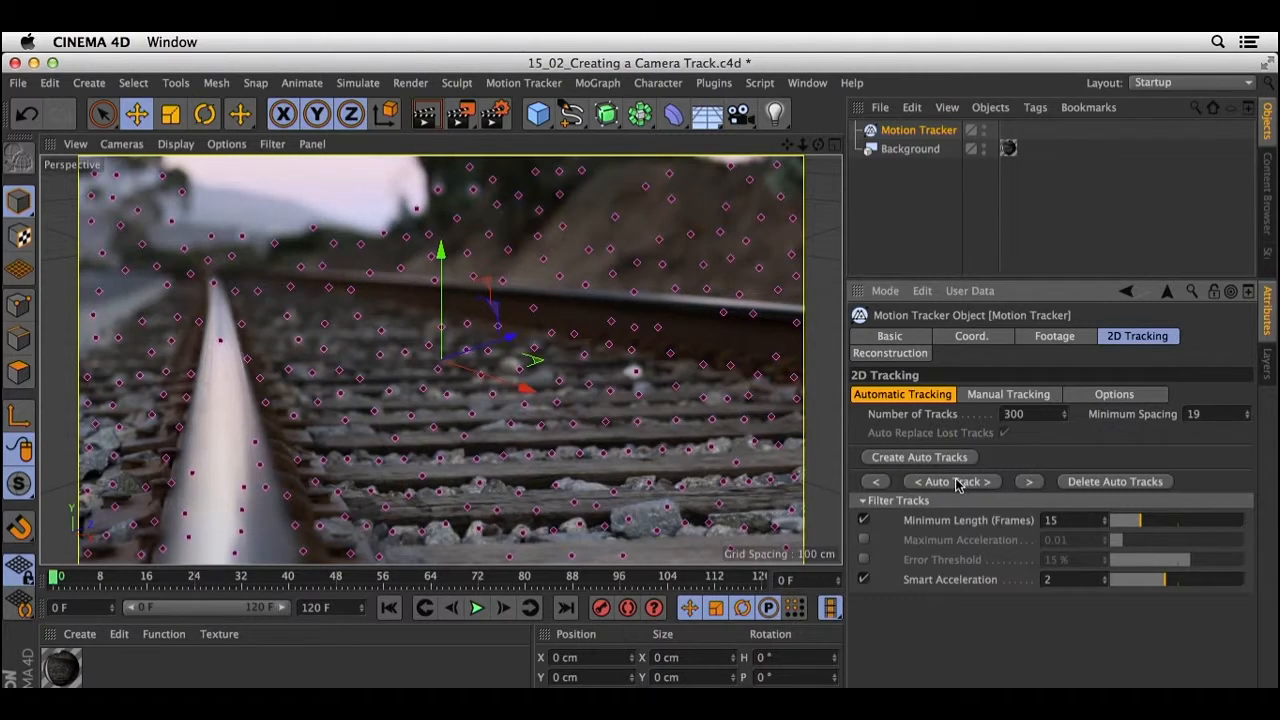
left_click(1029, 481)
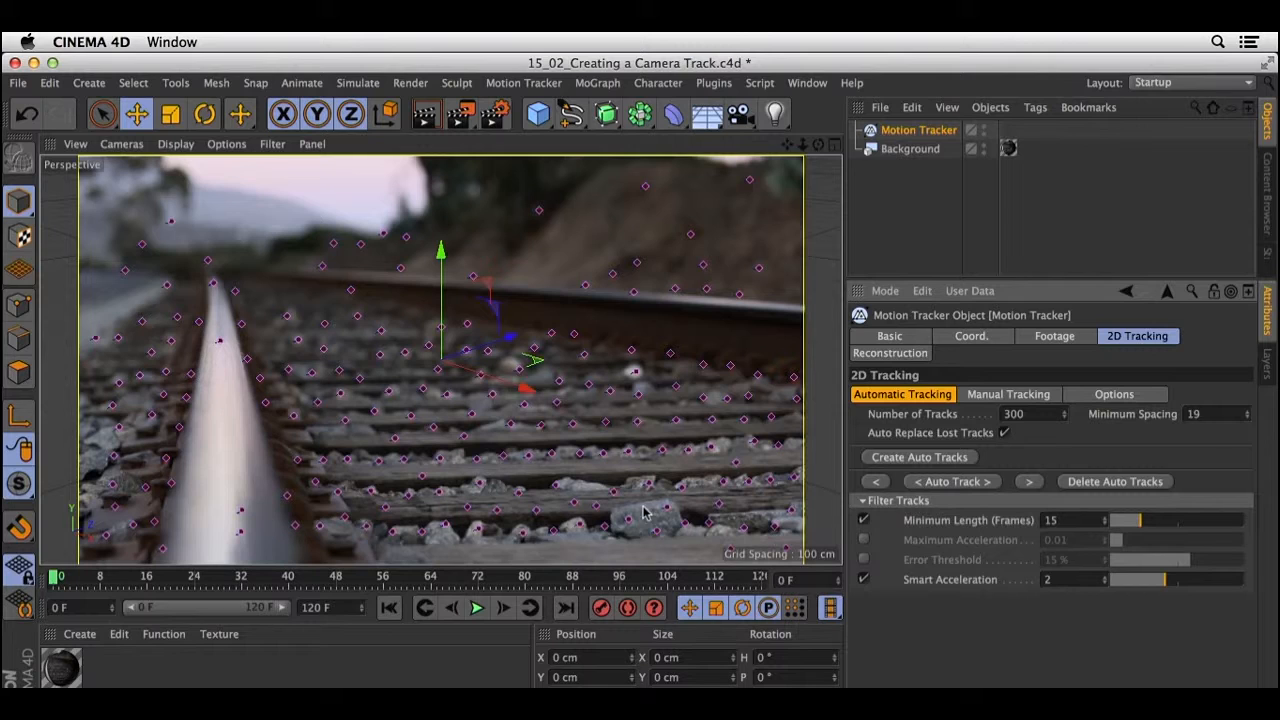
Play back the tracked footage and hide the grid in the perspective view.
left_click(477, 607)
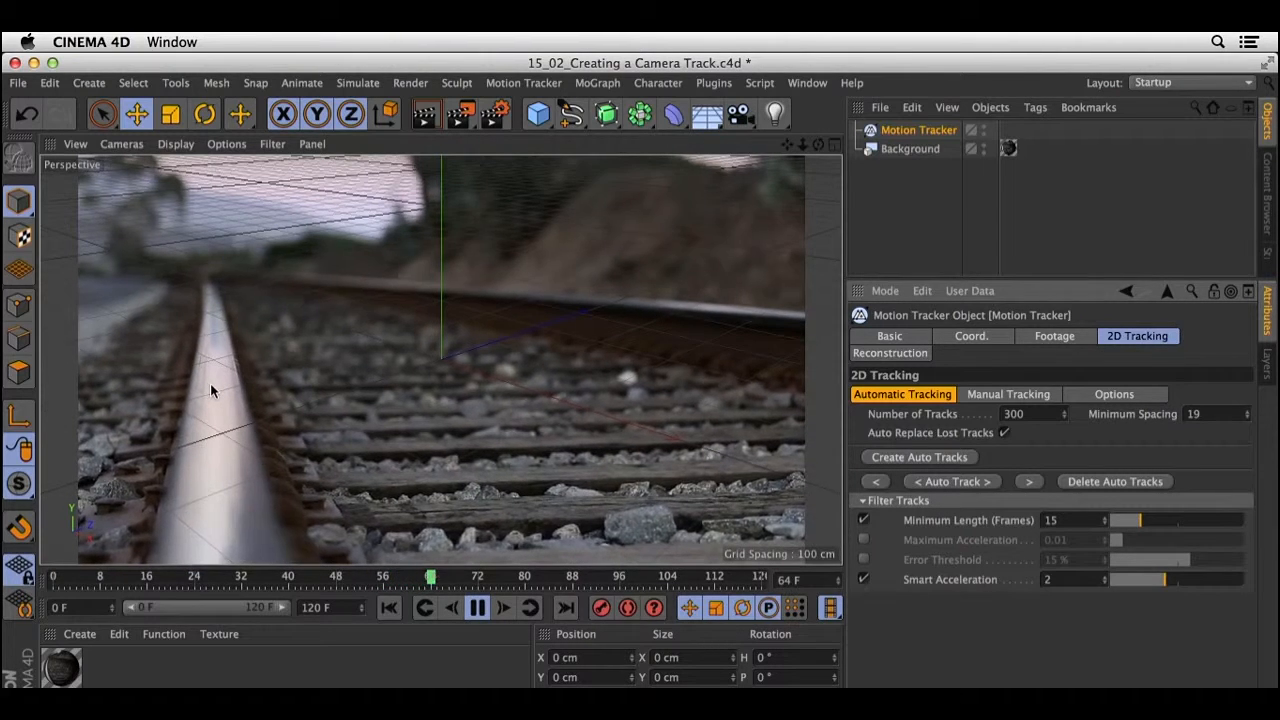
left_click(275, 145)
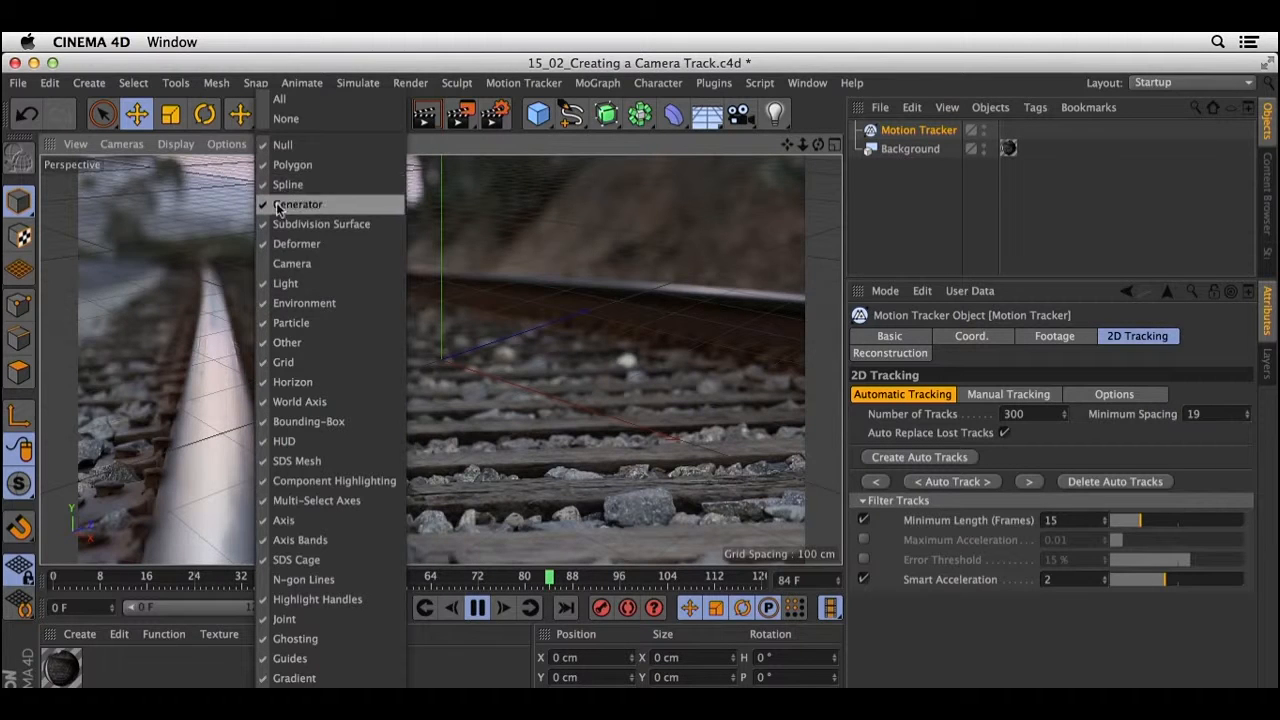
left_click(289, 362)
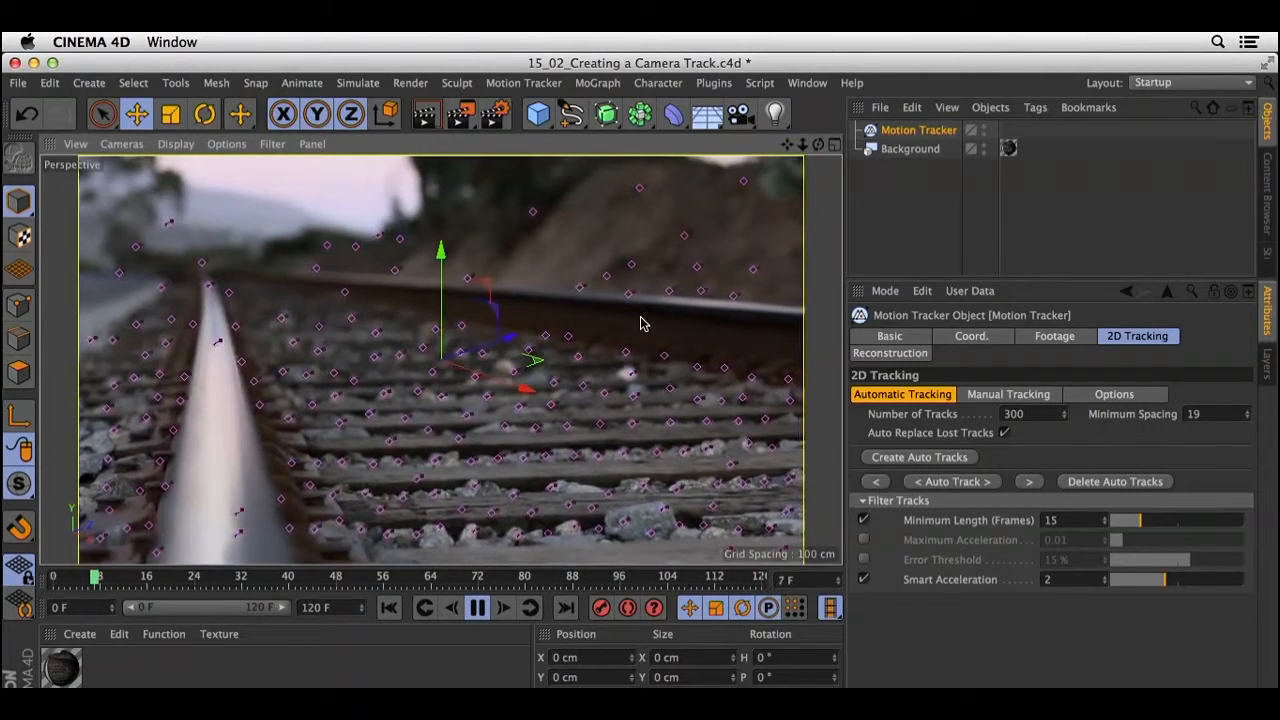
Set the reconstruction's Solve Mode to Full 3D Reconstruction and its focal length type to Known and Constant.
left_click(891, 356)
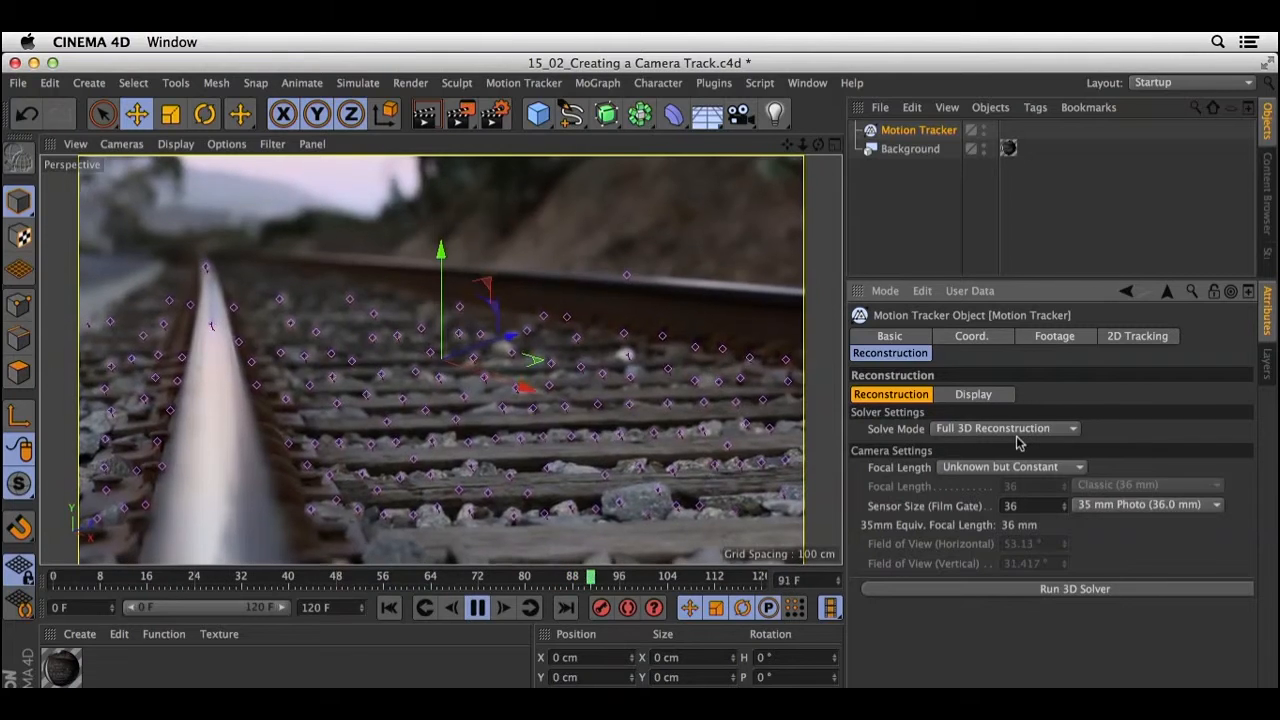
left_click(1018, 432)
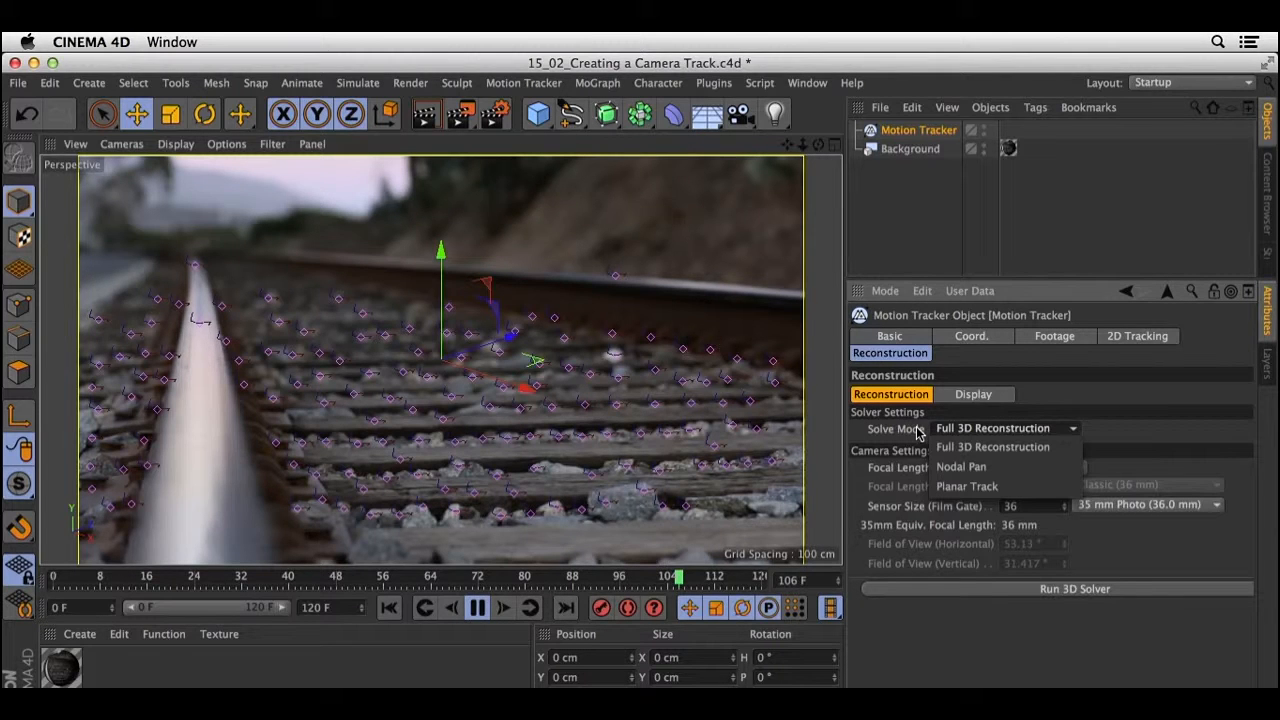
left_click(995, 446)
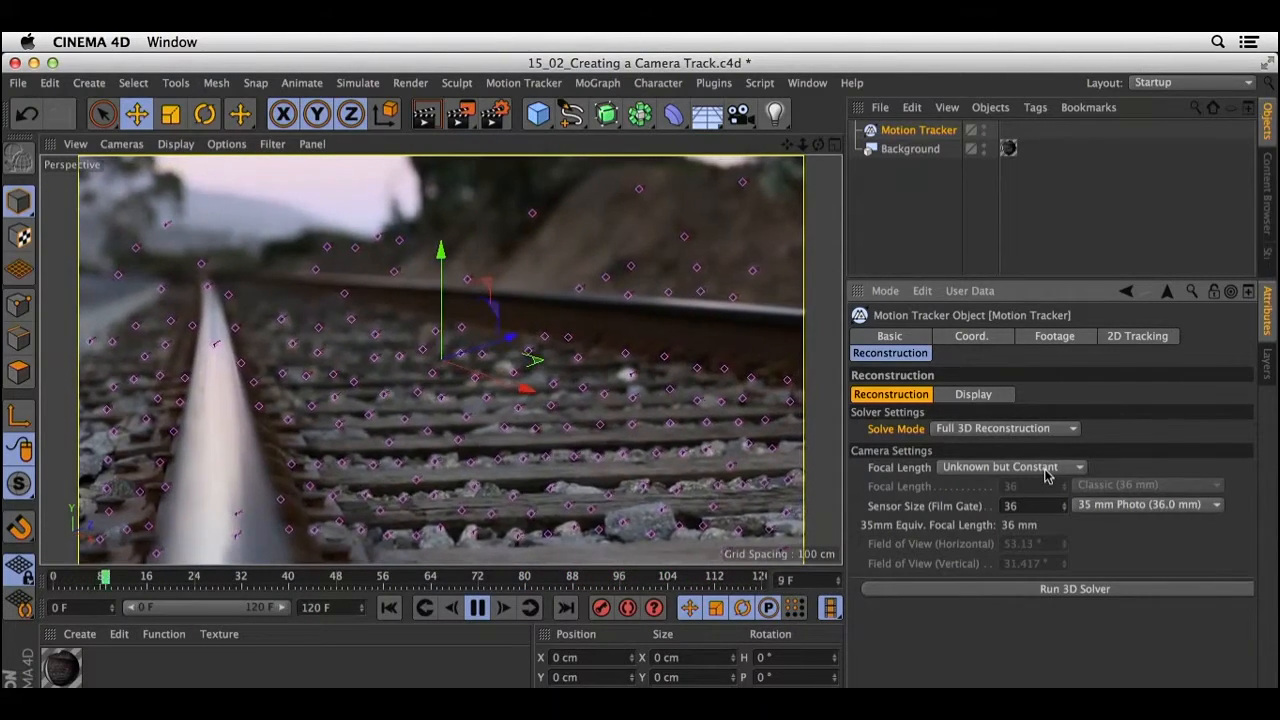
left_click(1046, 467)
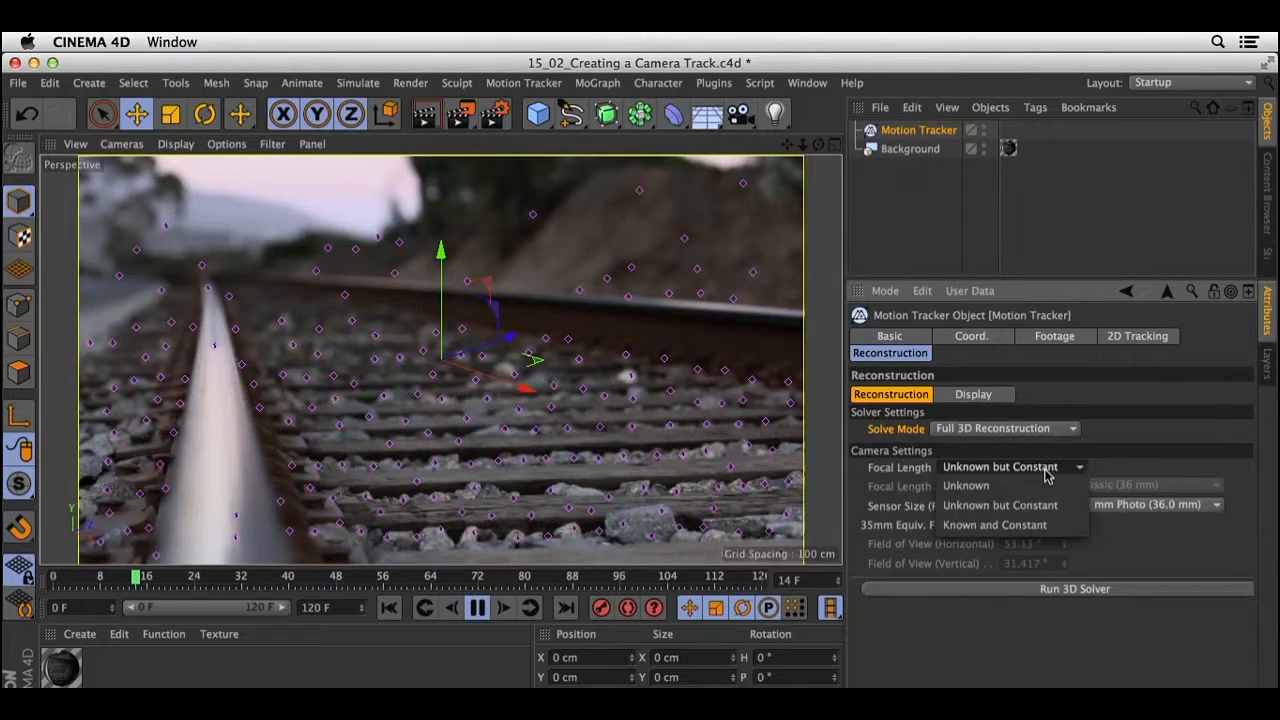
left_click(1046, 525)
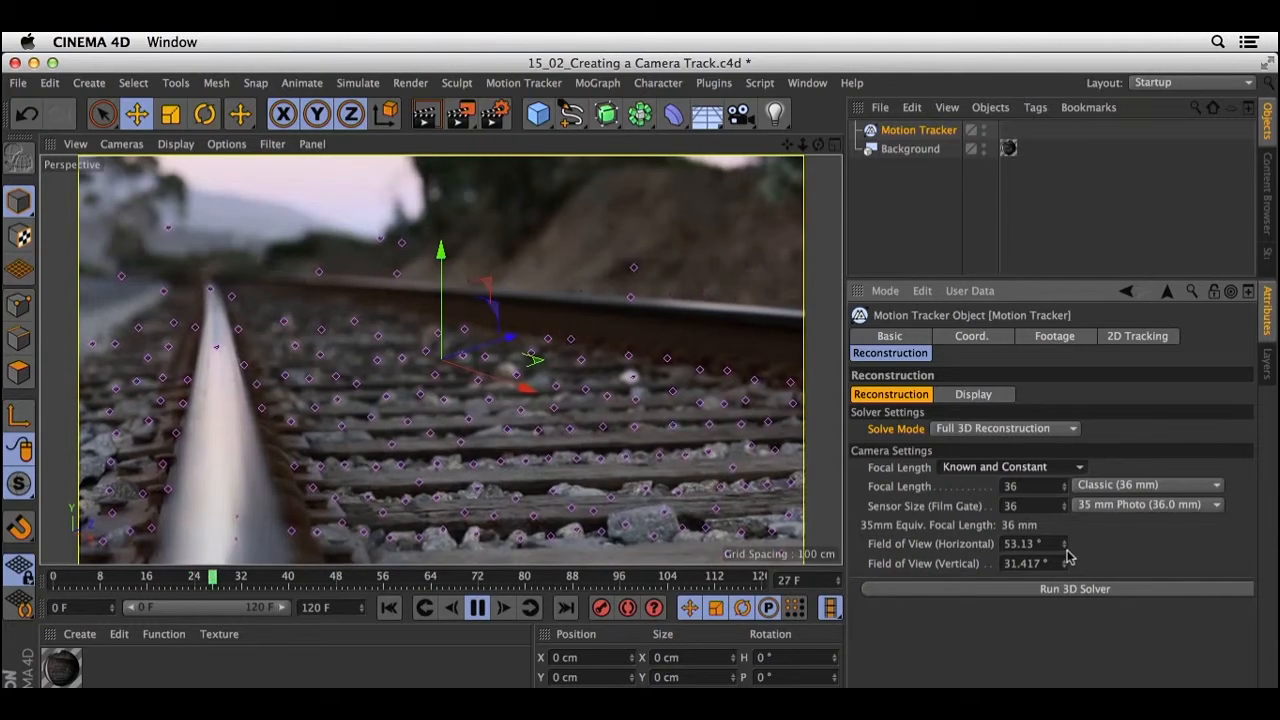
Set the focal length for the camera reconstruction to a custom 85 mm.
left_click(1036, 486)
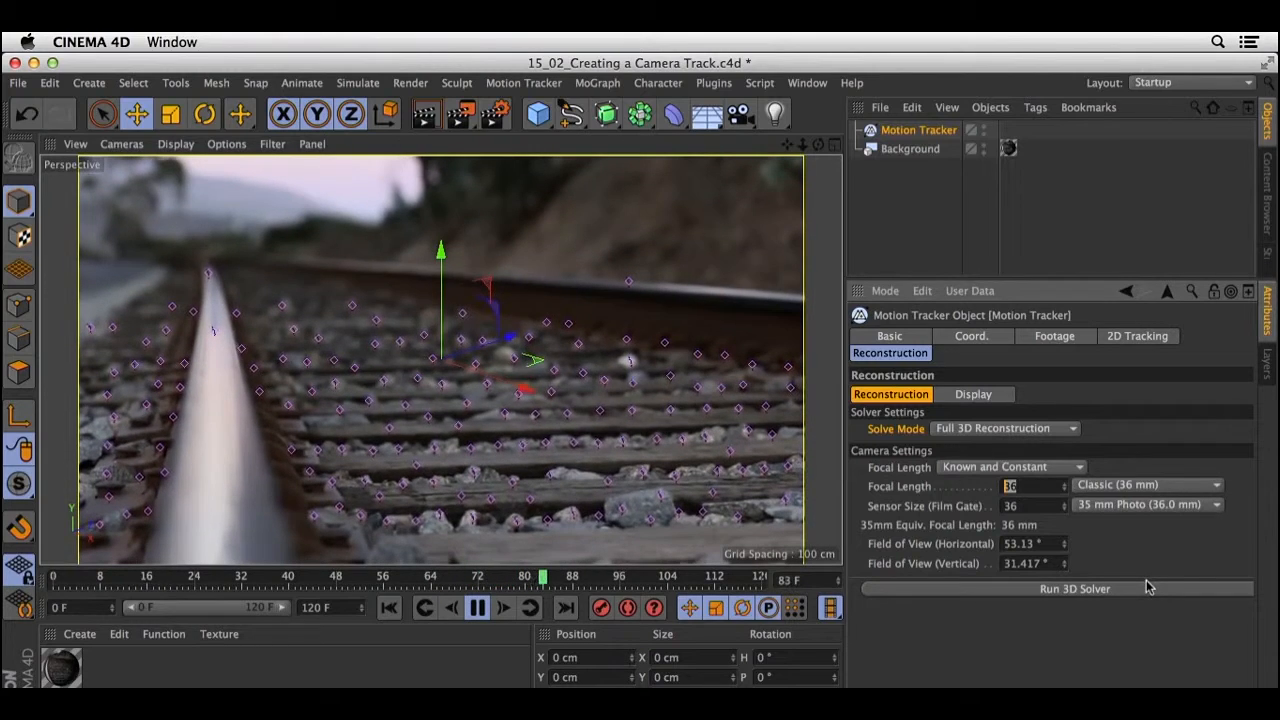
left_click(1137, 486)
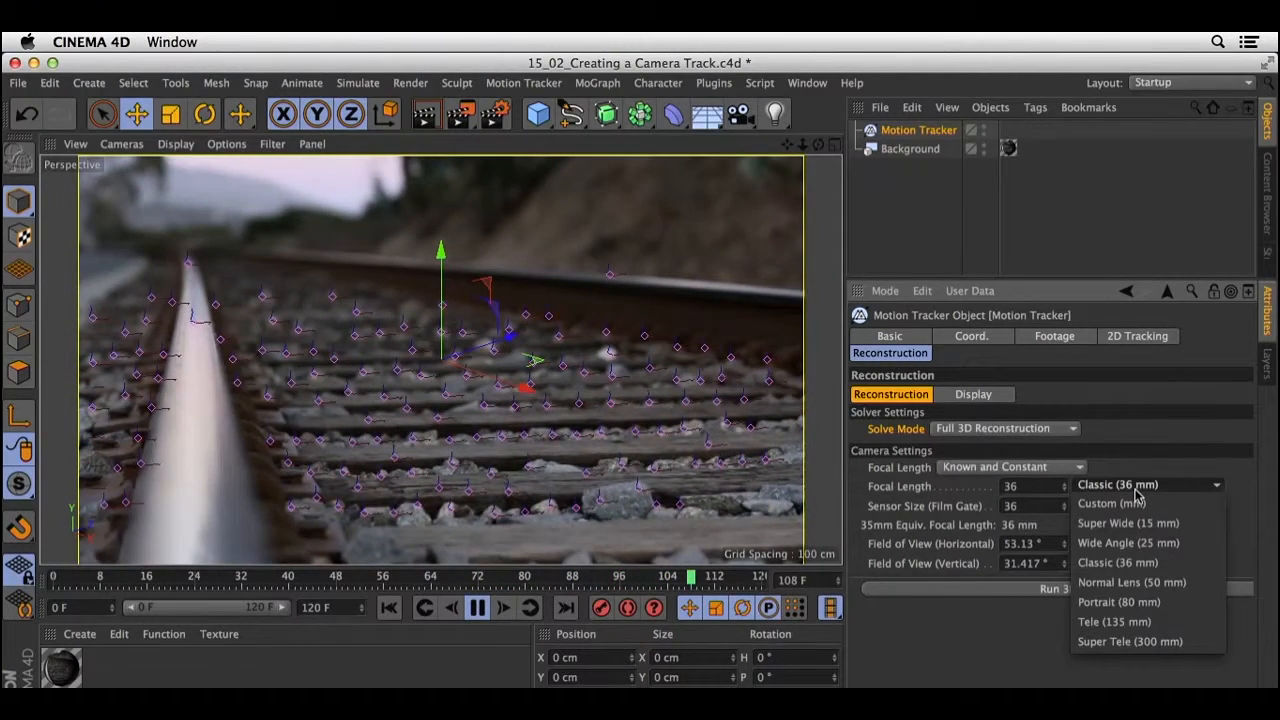
left_click(1154, 603)
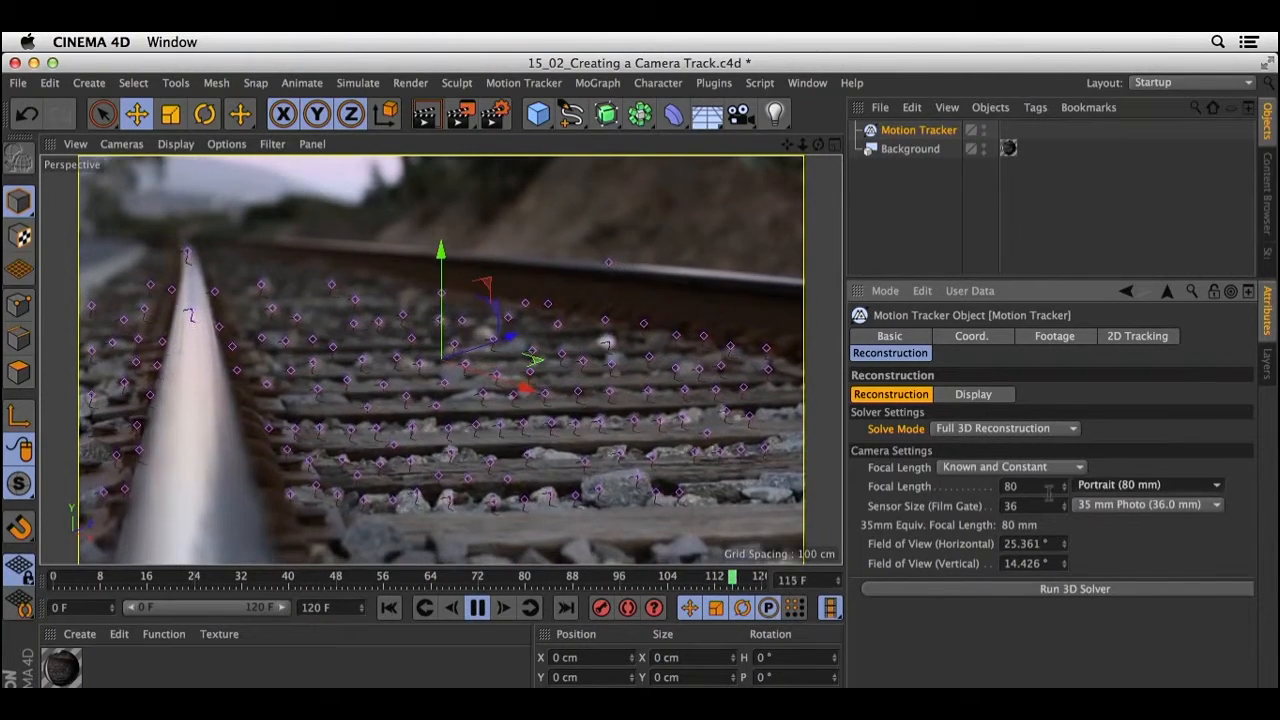
type("85")
key("Return")
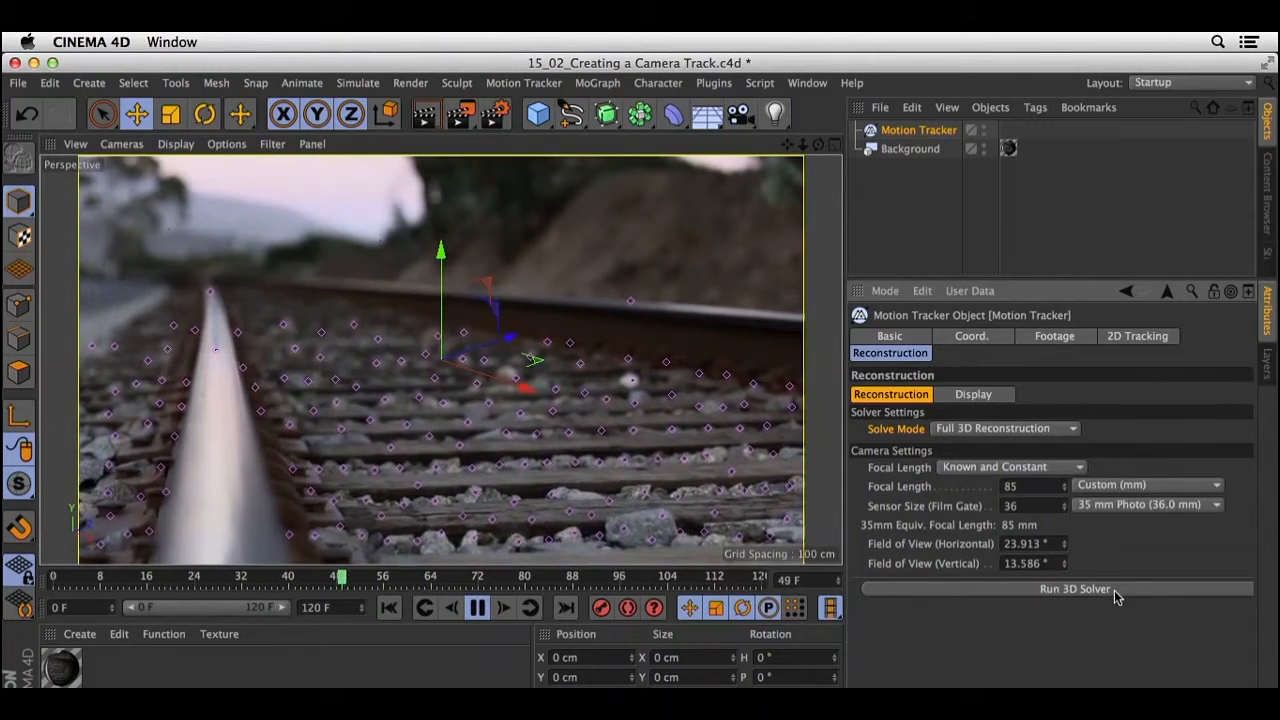
Run the 3D Solver on the tracks and stop the playback.
left_click(1114, 589)
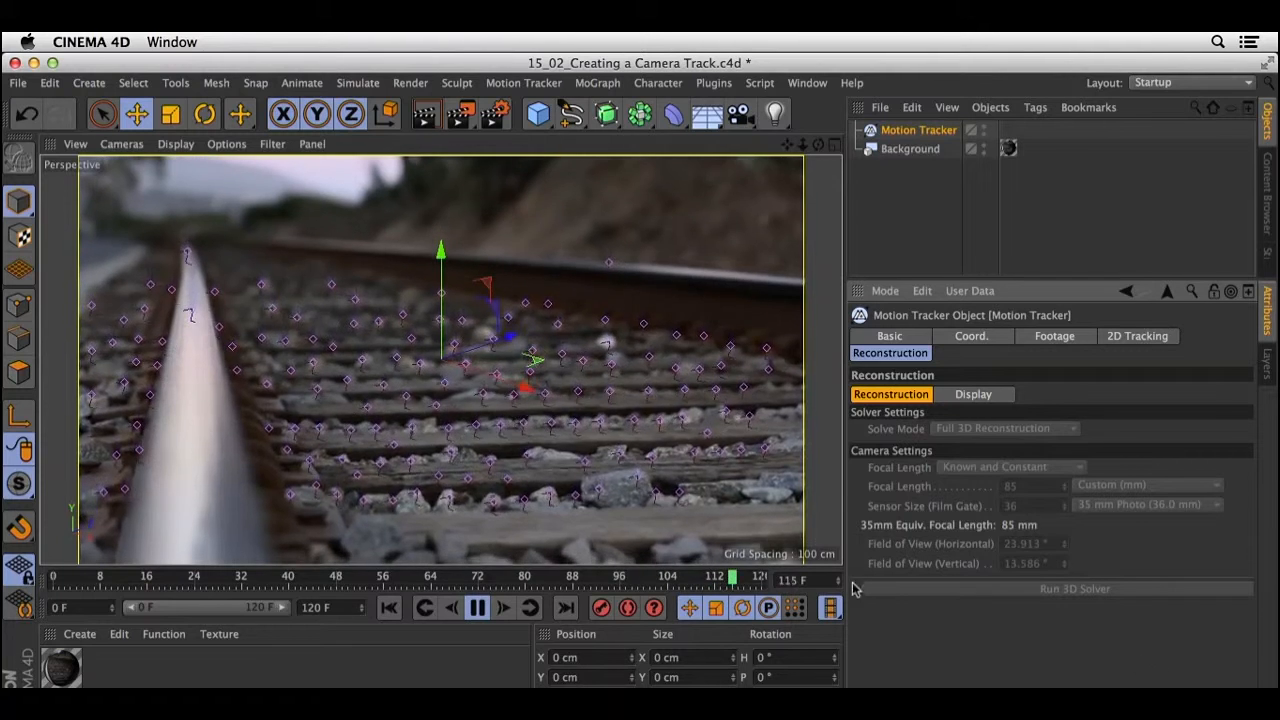
left_click(480, 608)
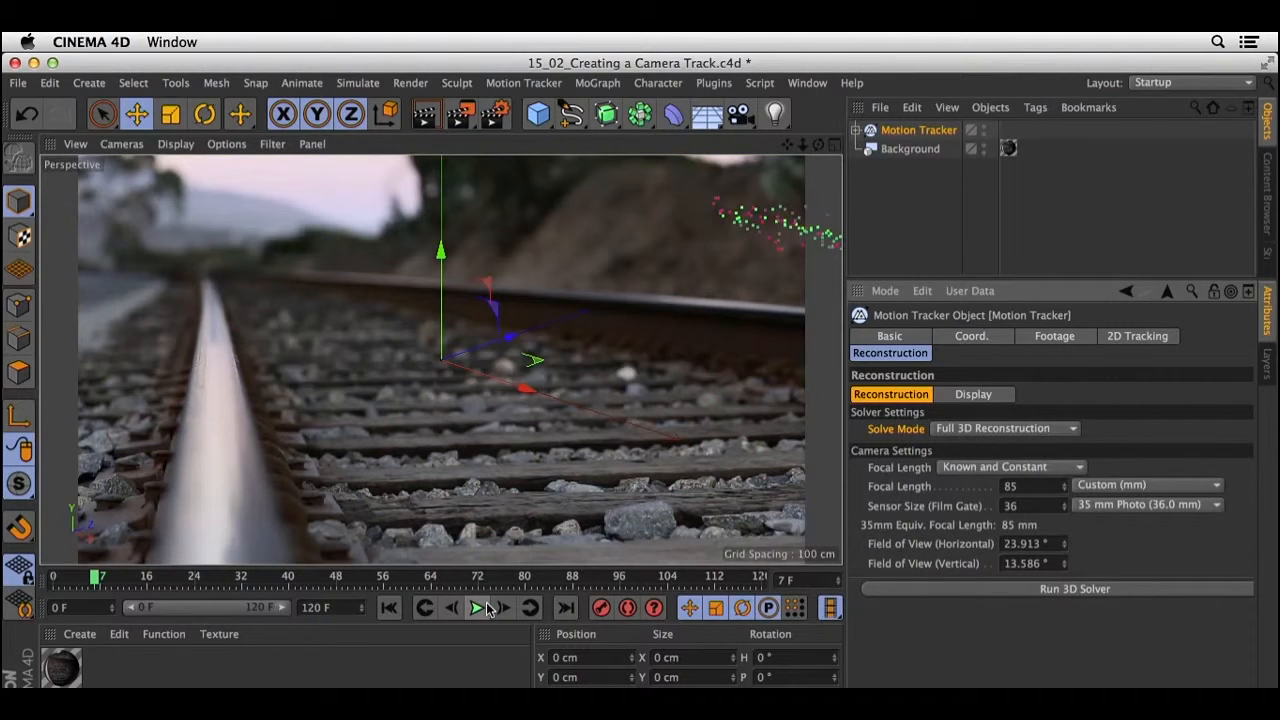
Look through the Solved Camera under the Motion Tracker and show its Physical settings.
left_click(855, 130)
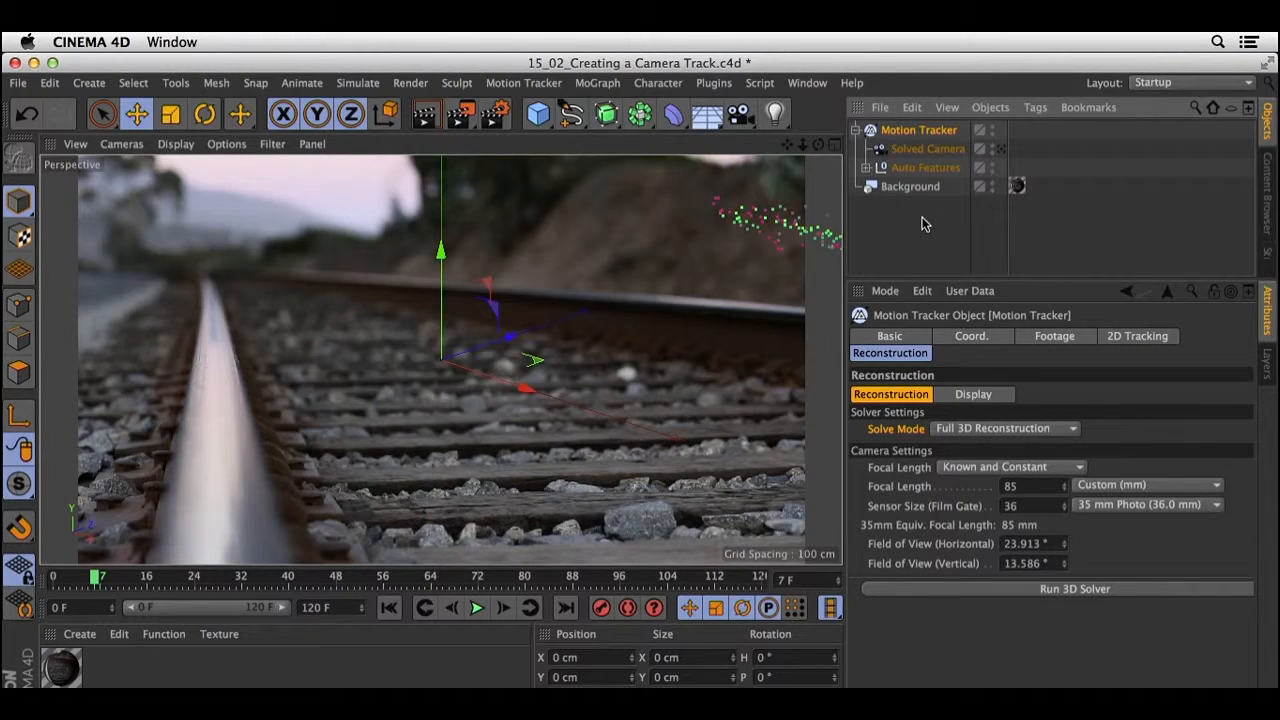
left_click(928, 150)
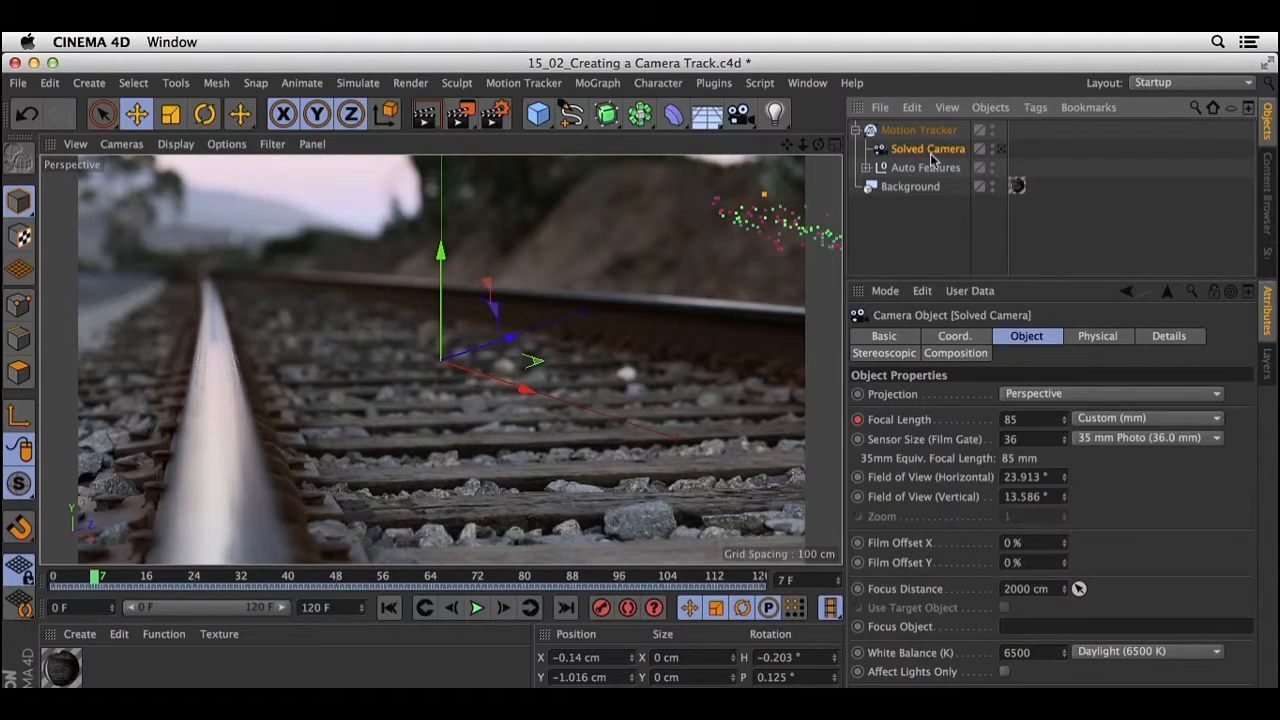
left_click(1001, 149)
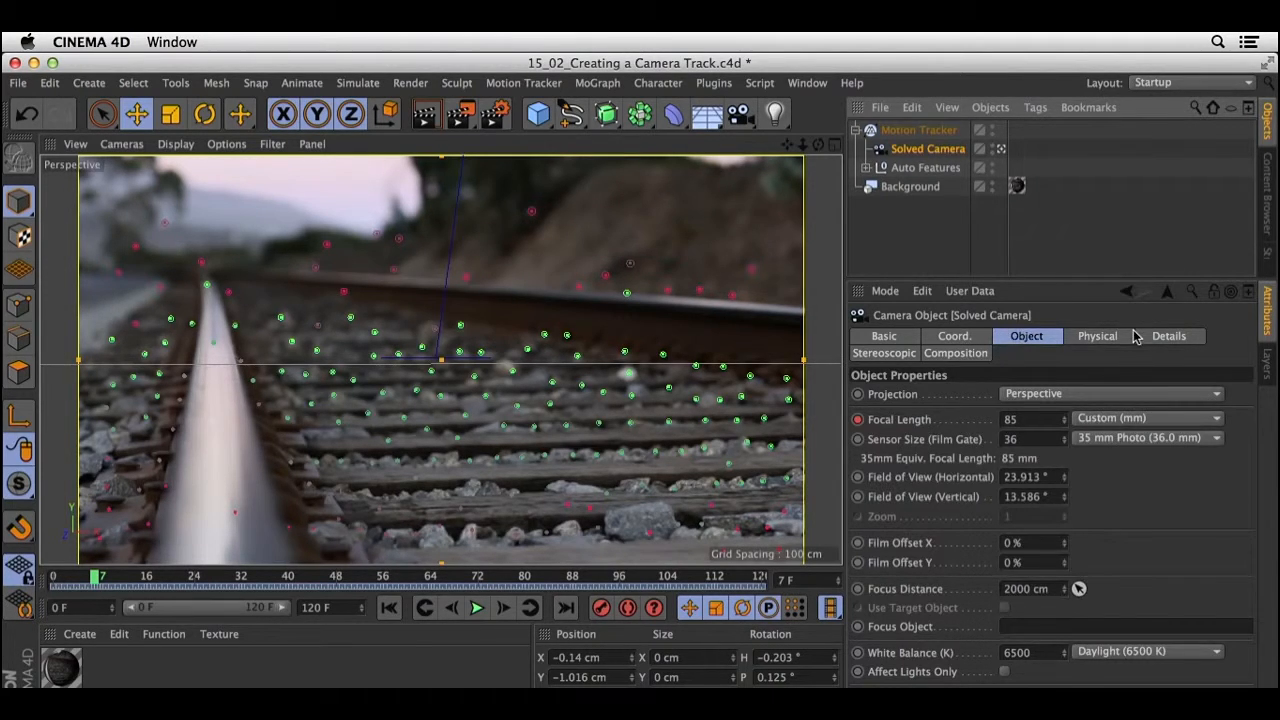
left_click(1100, 337)
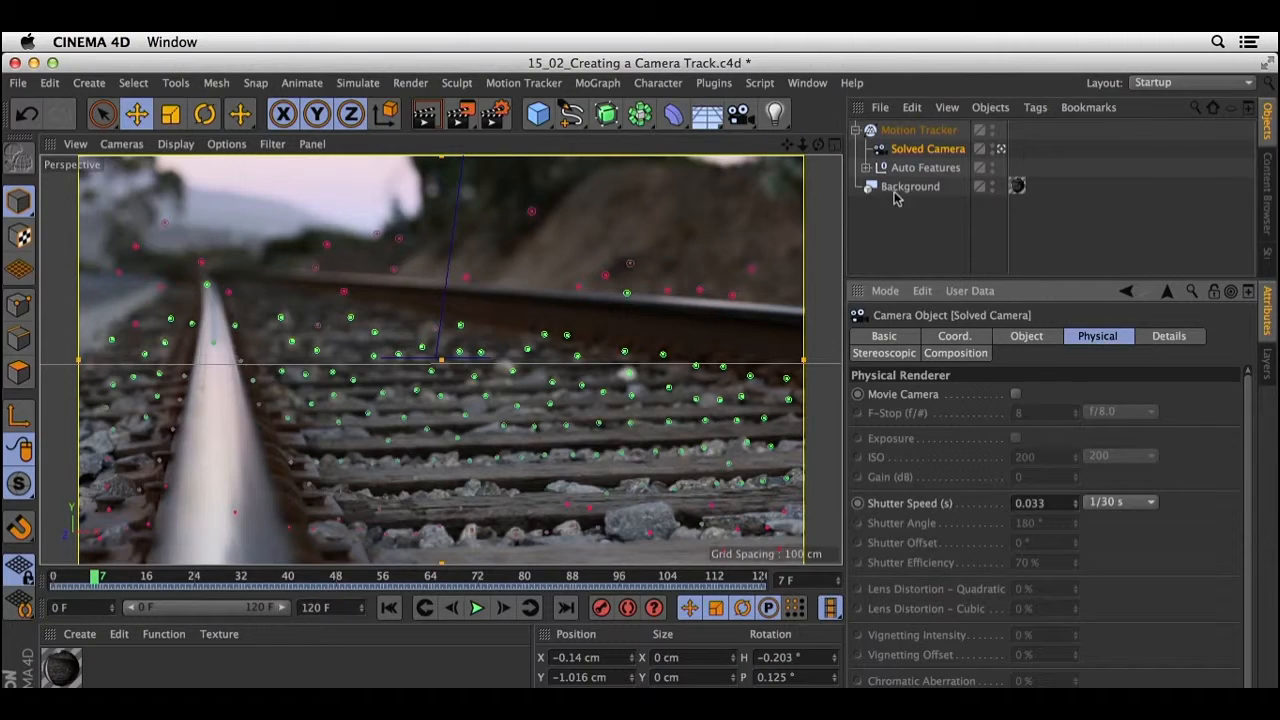
Expand the Auto Features group, enlarge the object list, and examine the color-coded feature points from first to last.
left_click(866, 168)
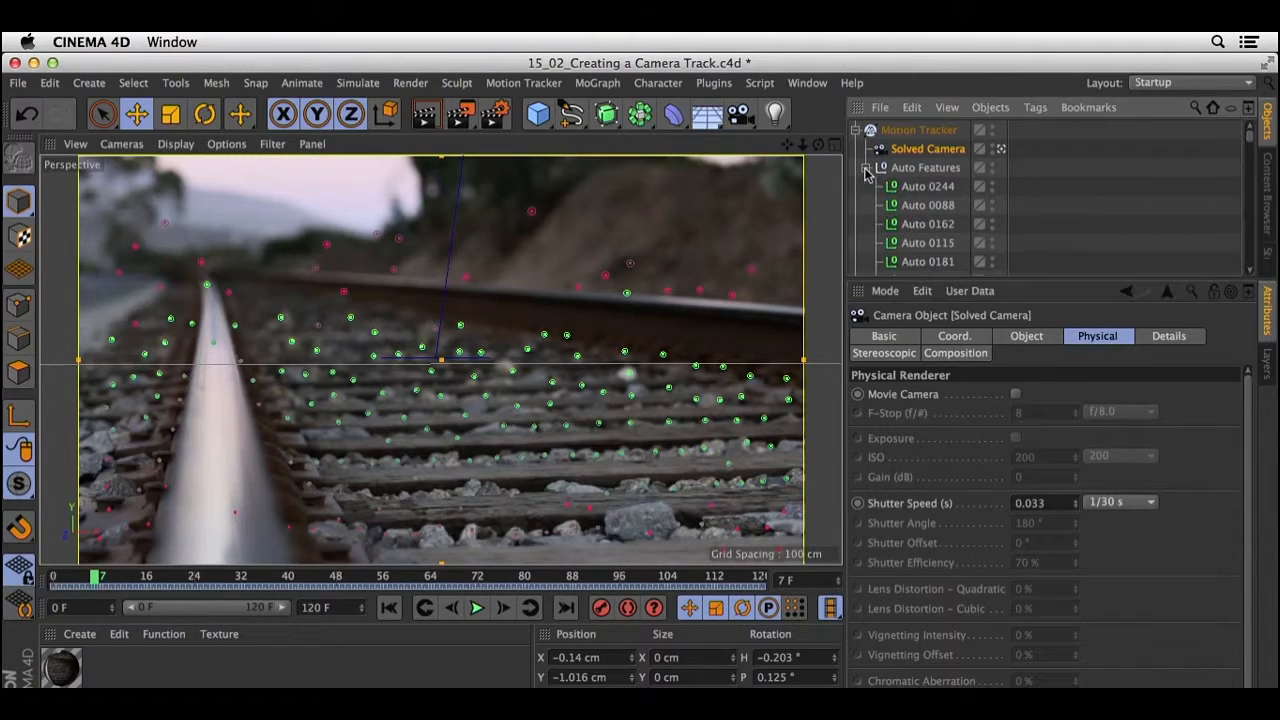
left_click(985, 290)
left_click(992, 284)
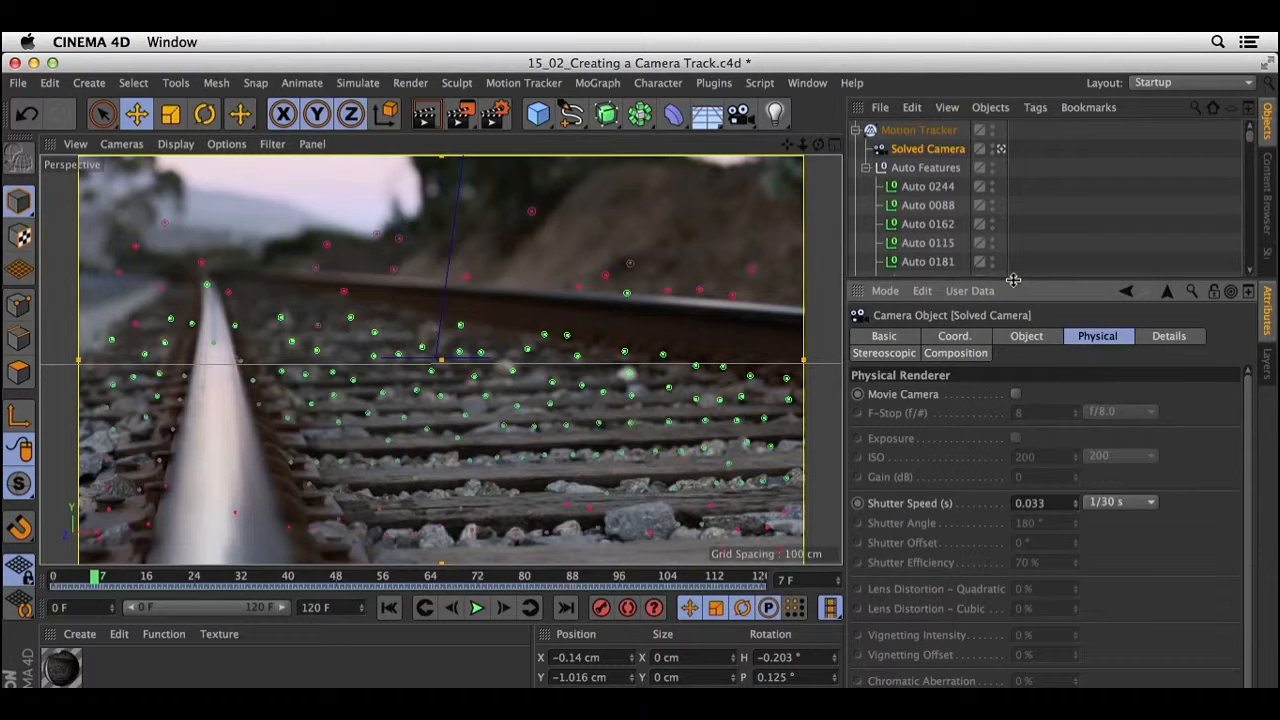
left_click_drag(1012, 280, 1006, 542)
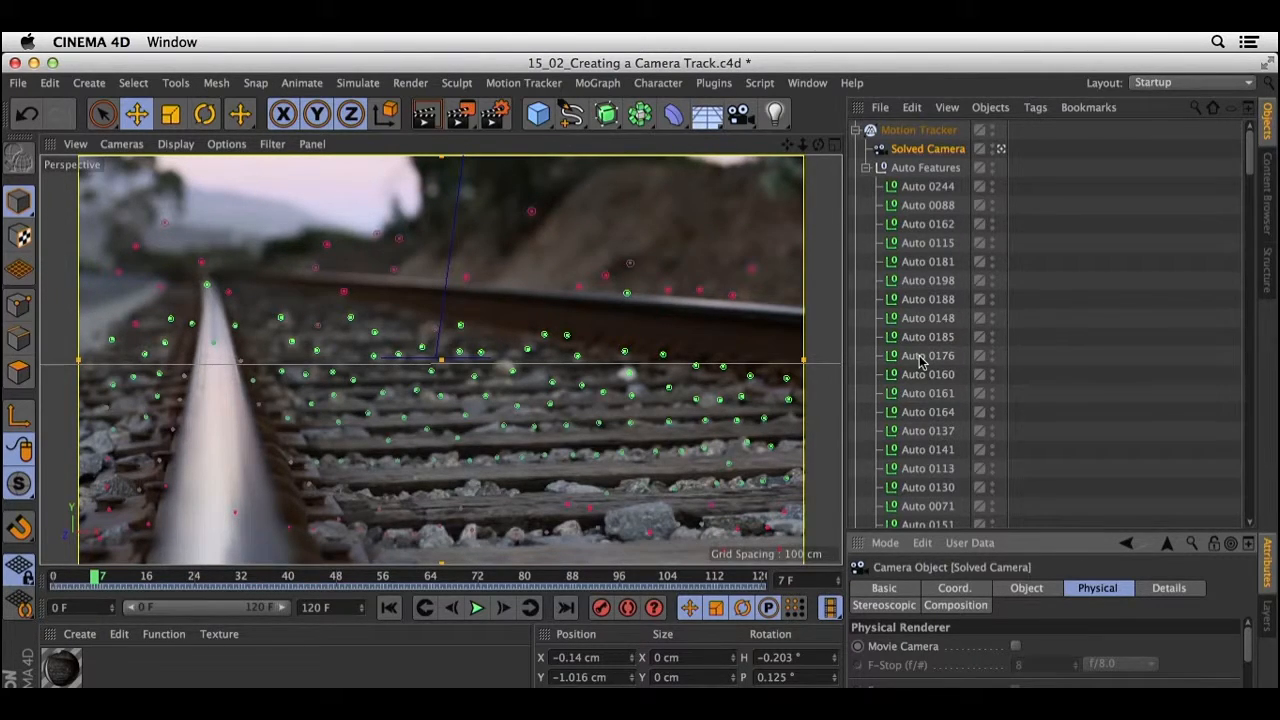
scroll(924, 360, "down", 10)
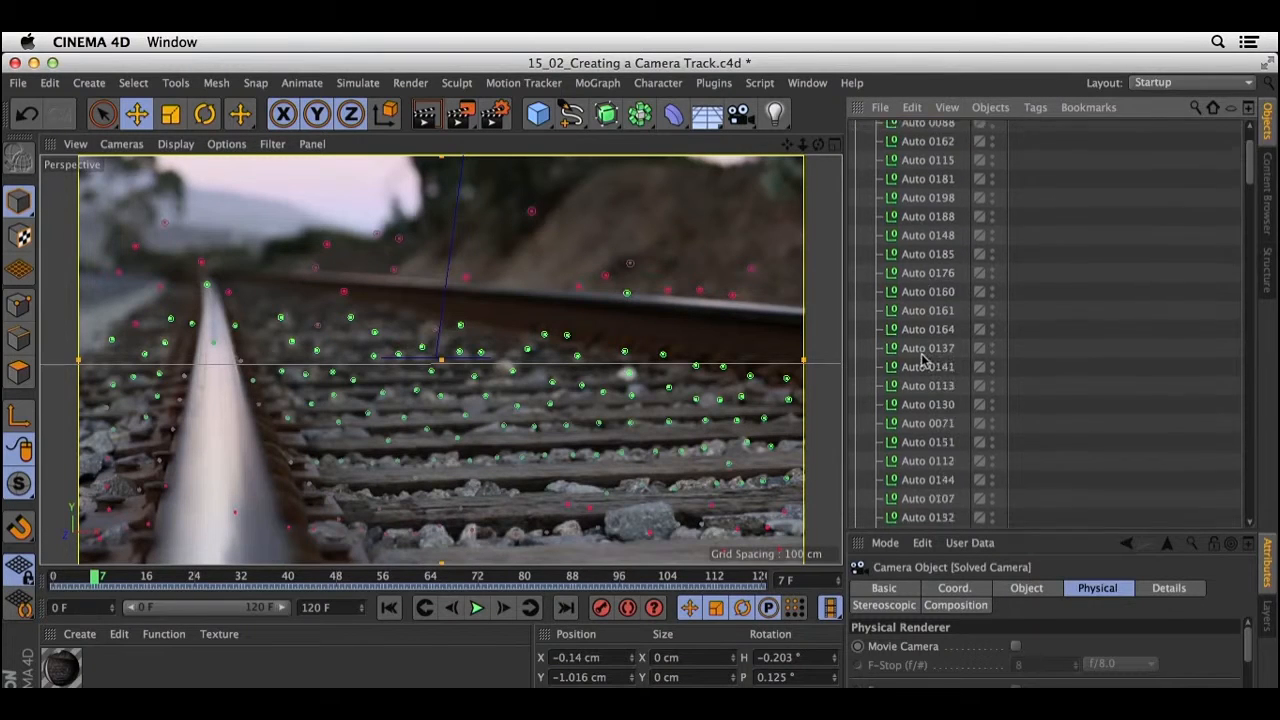
scroll(924, 360, "down", 10)
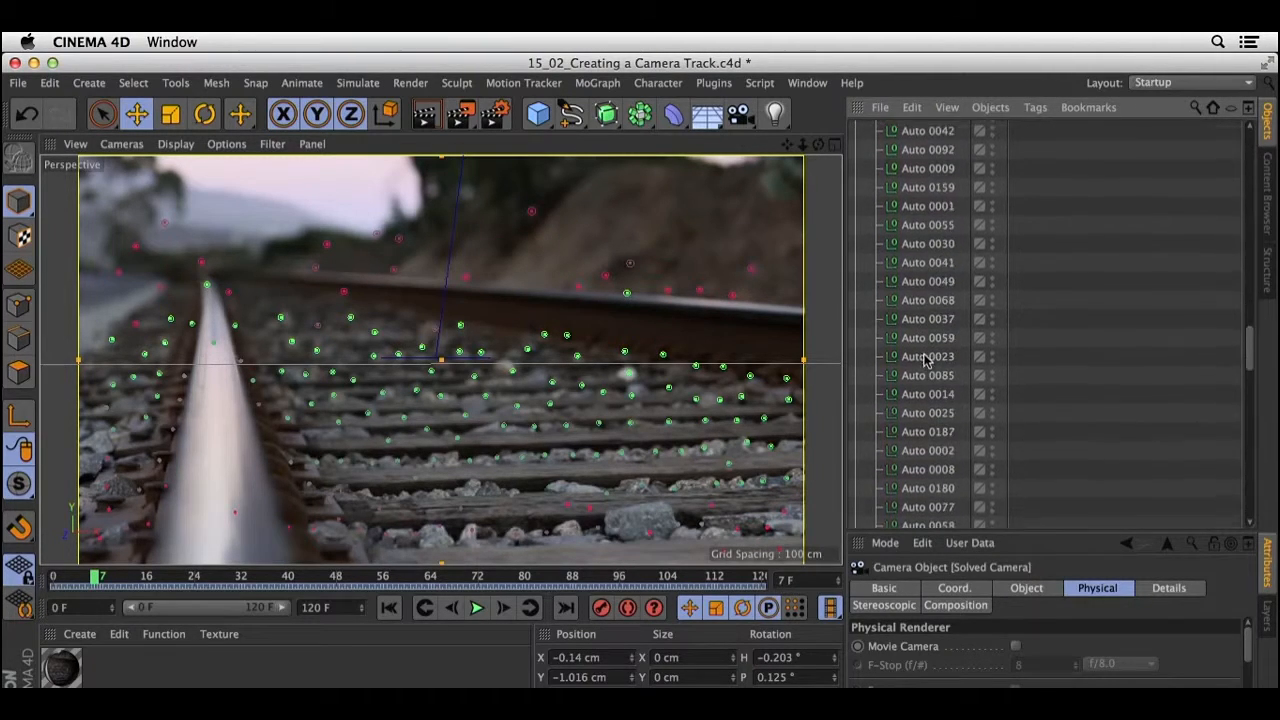
scroll(928, 360, "down", 10)
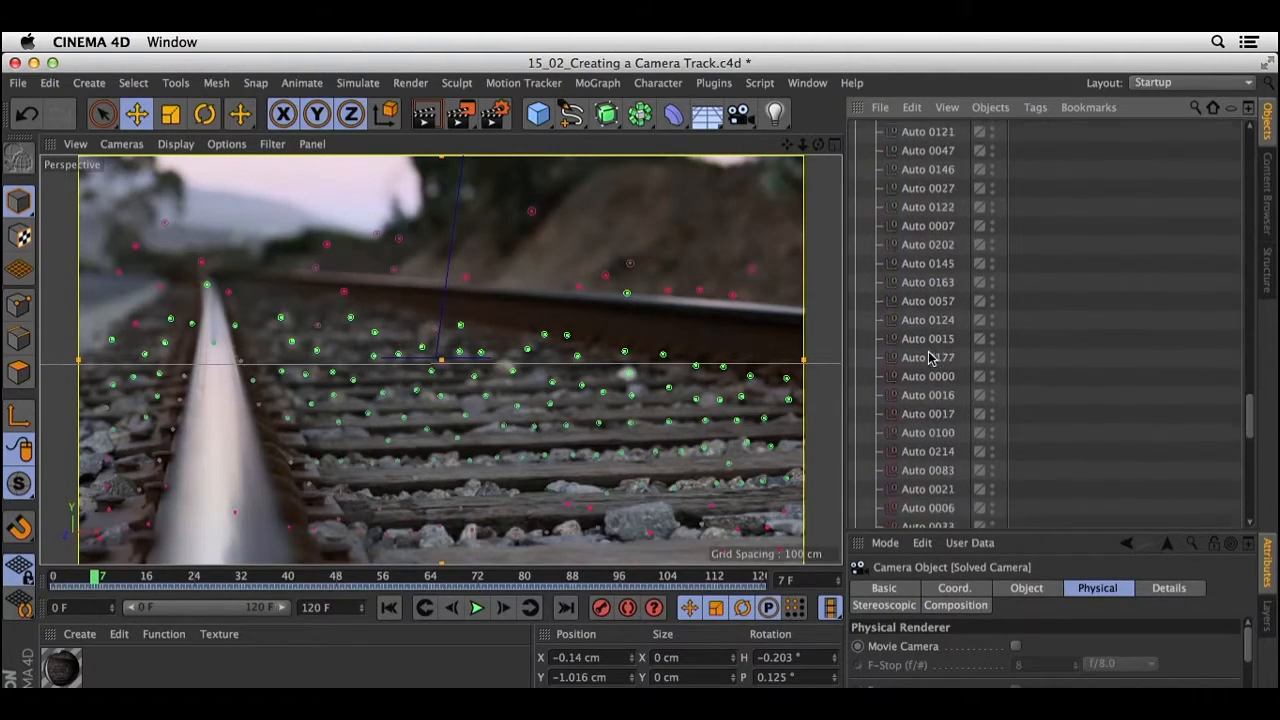
scroll(928, 358, "down", 5)
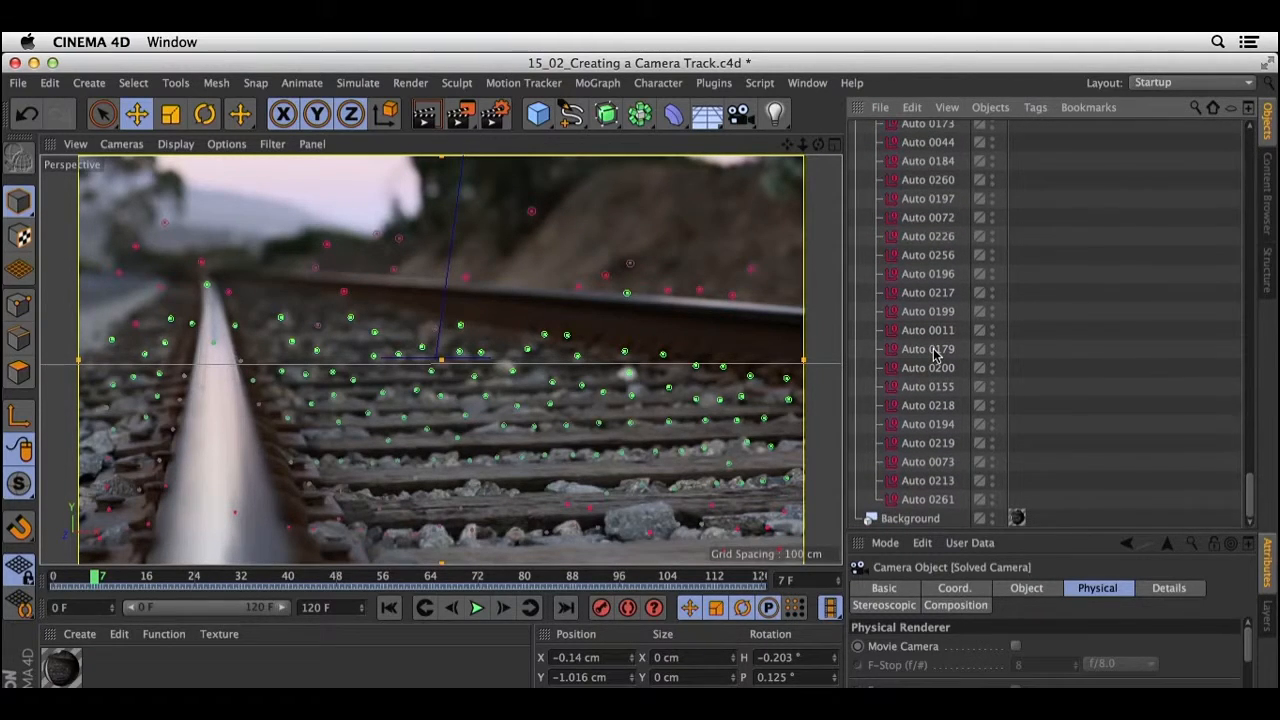
scroll(932, 355, "up", 20)
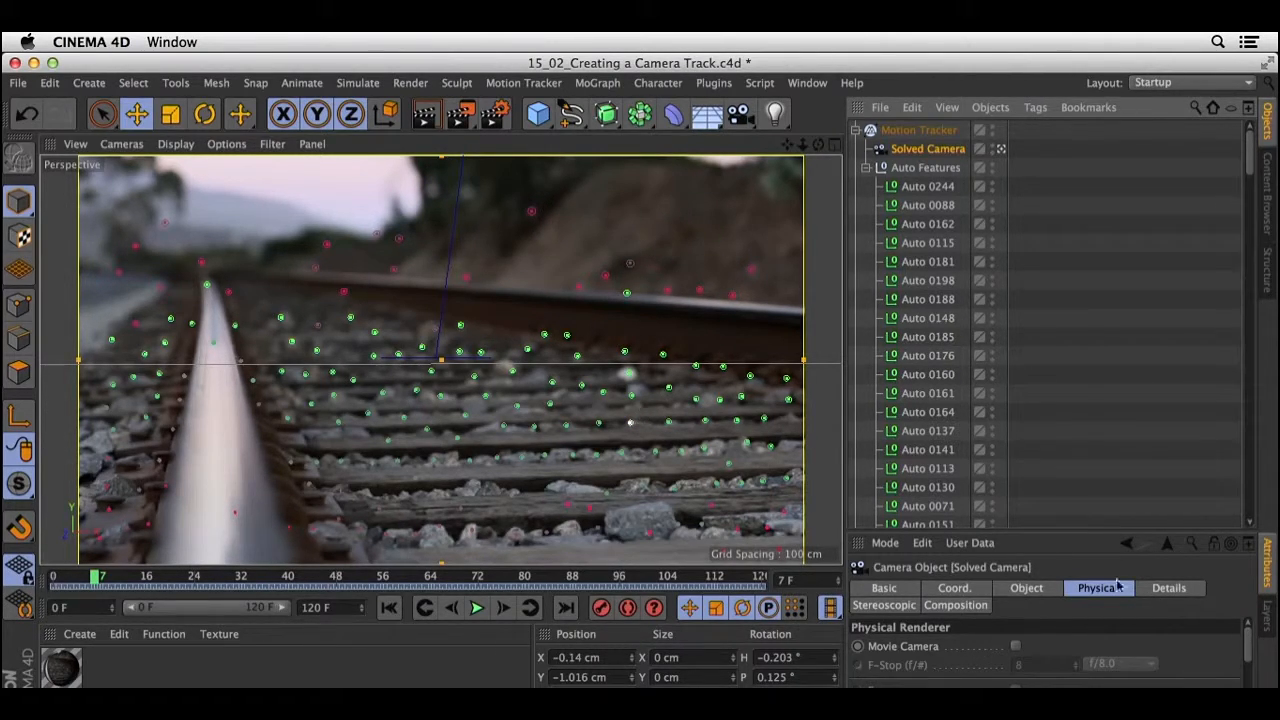
Set the Motion Tracker's 3D Feature Display to Circle and select the Solved Camera to view the feature points.
left_click(918, 130)
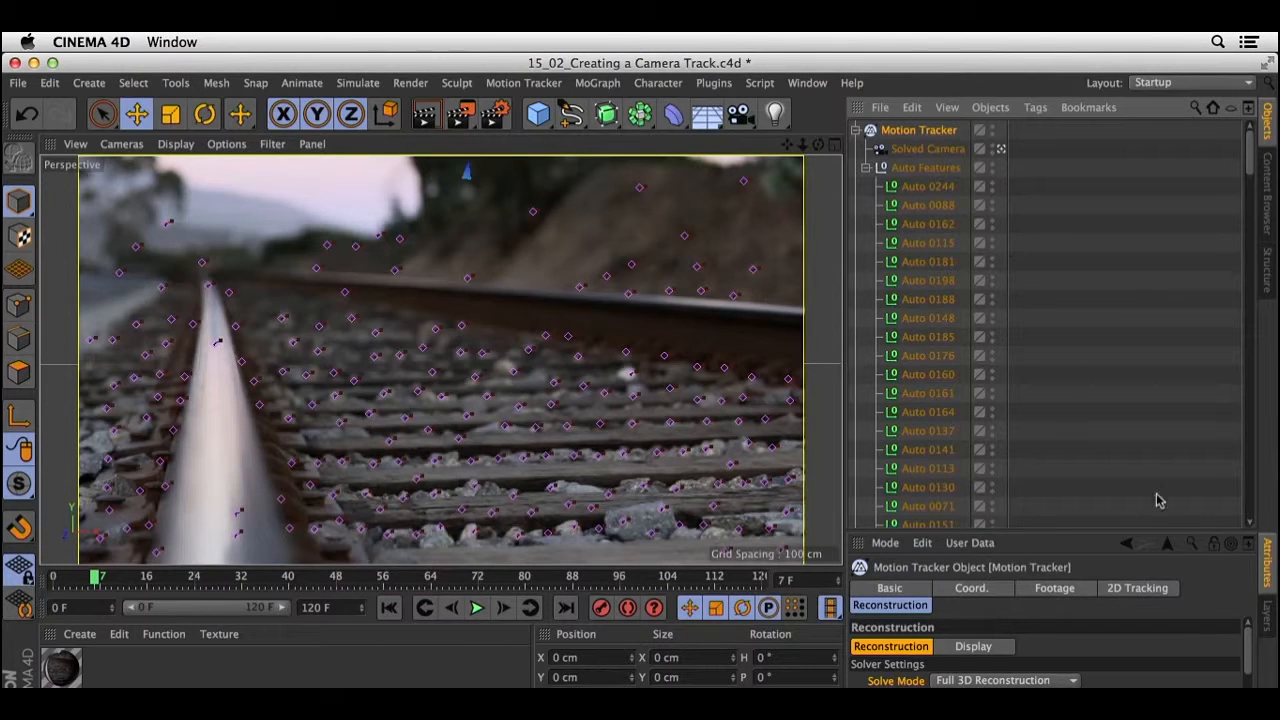
left_click(975, 647)
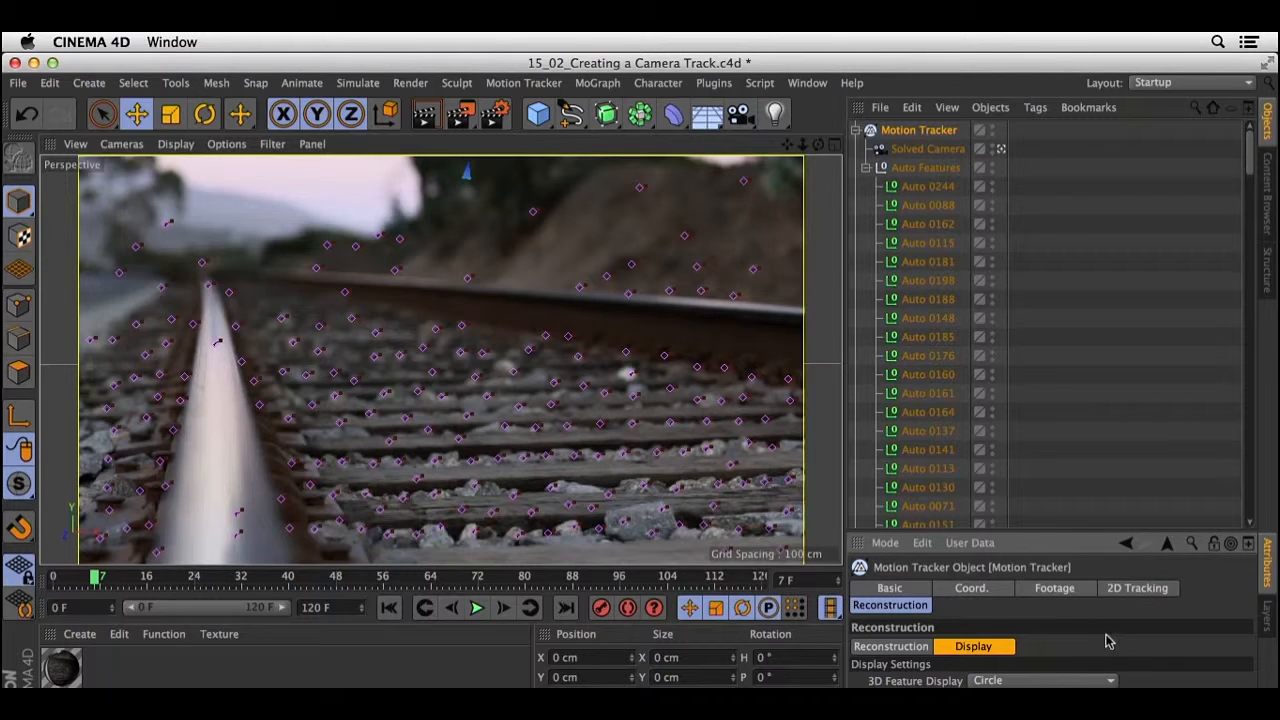
left_click(921, 152)
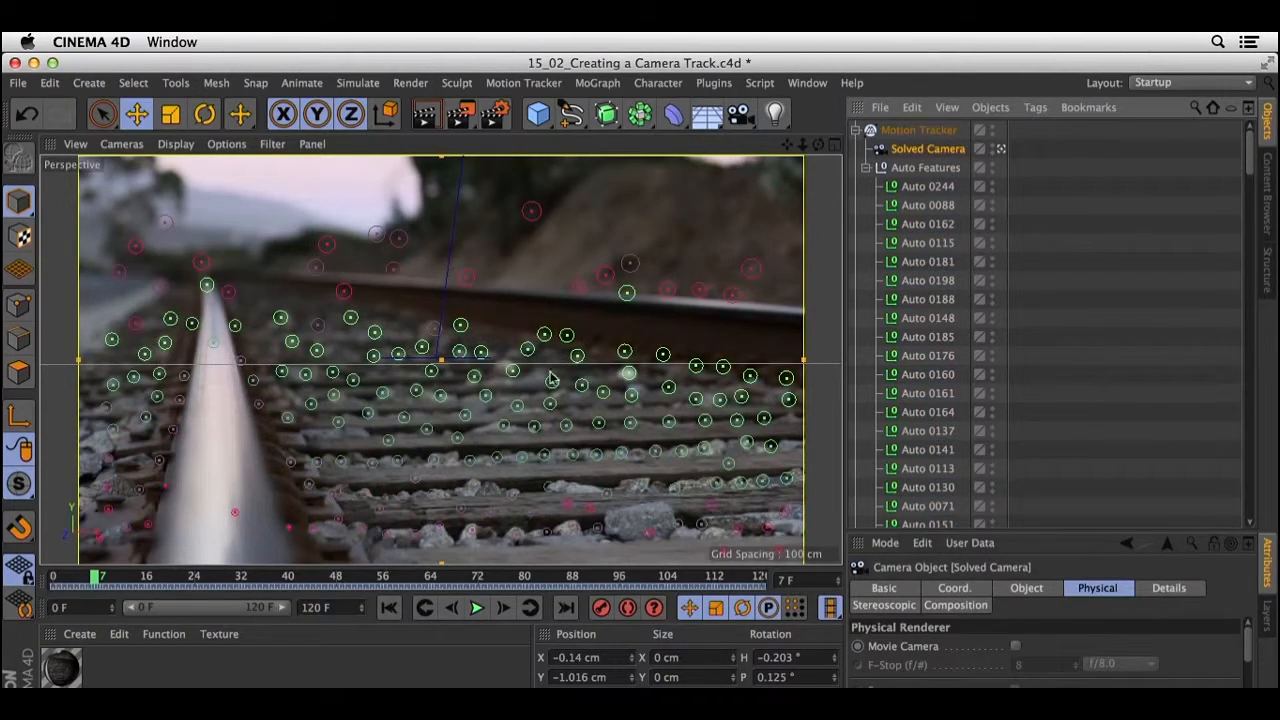